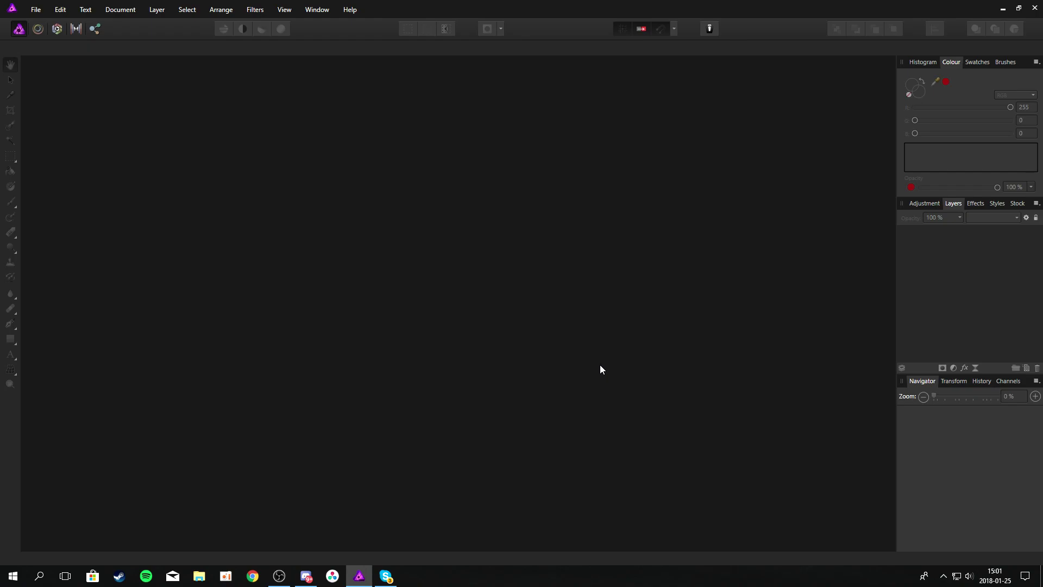
Step: Open a new Google Chrome tab over the empty Affinity Photo workspace
left_click(252, 575)
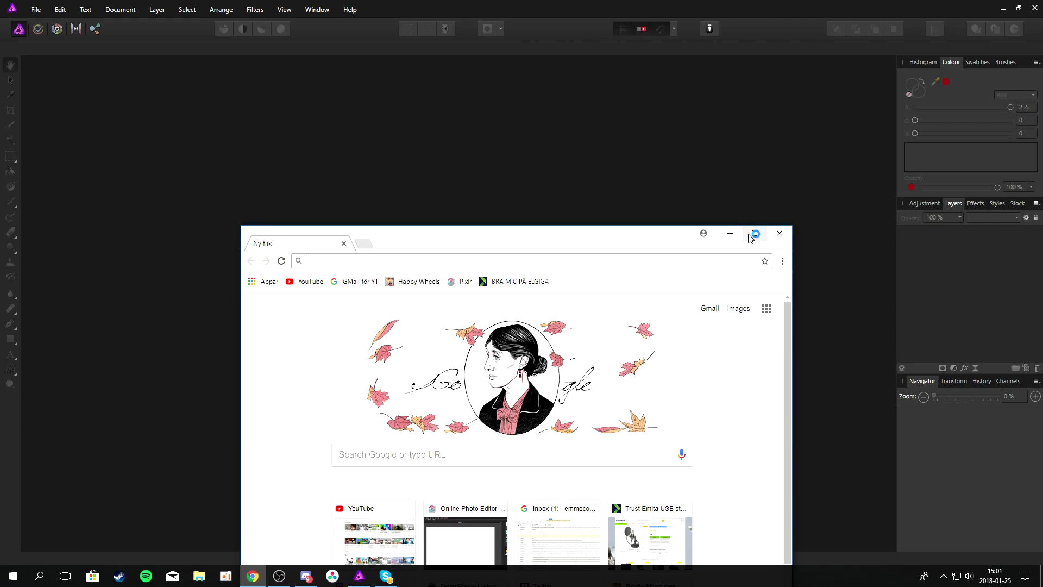
Step: Save the Eliot Kid cartoon boy image from Google Images as PNG 'nya ph'
left_click(754, 233)
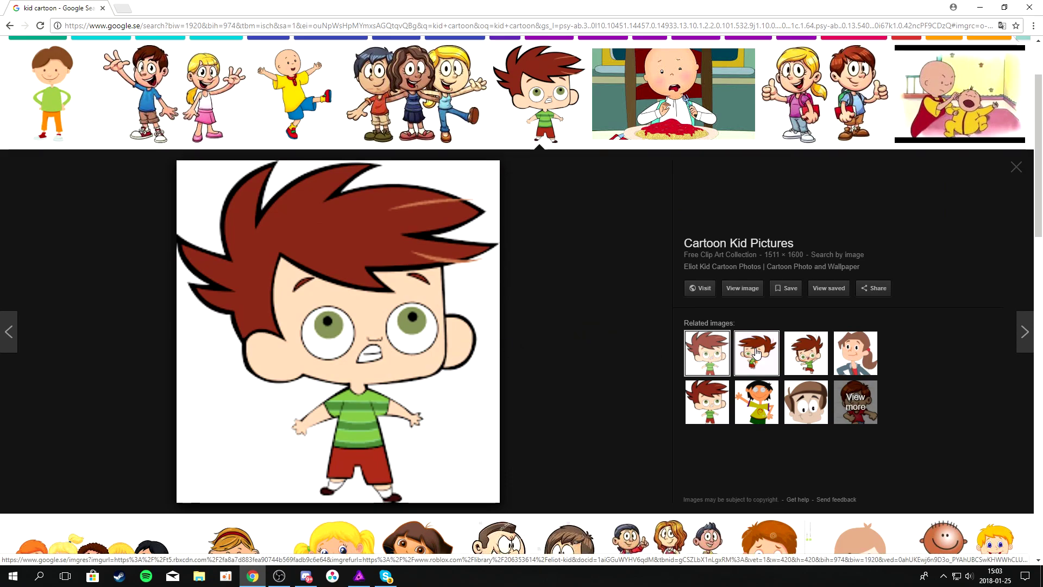
left_click(757, 352)
left_click(790, 353)
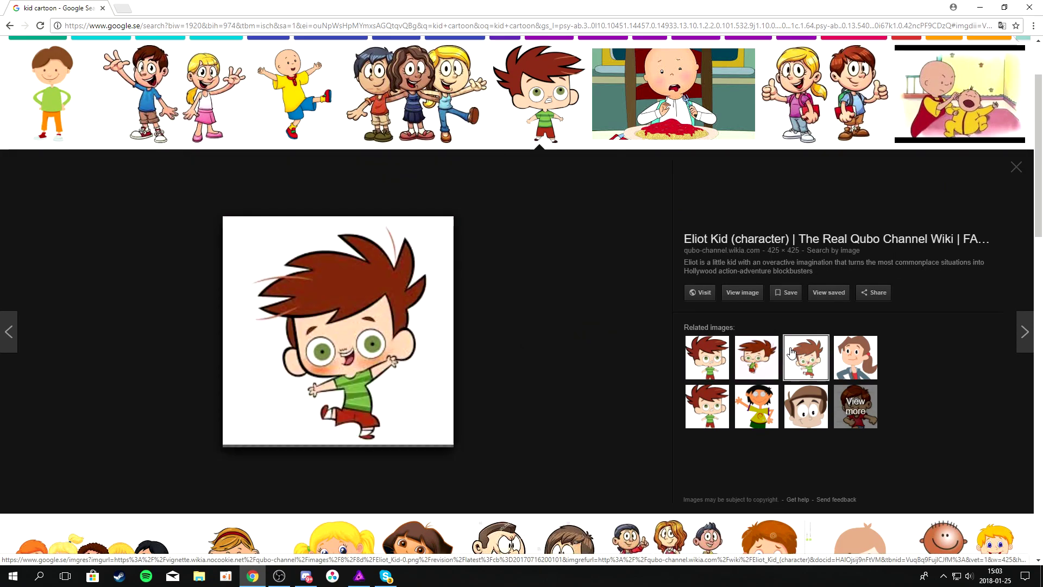
right_click(396, 403)
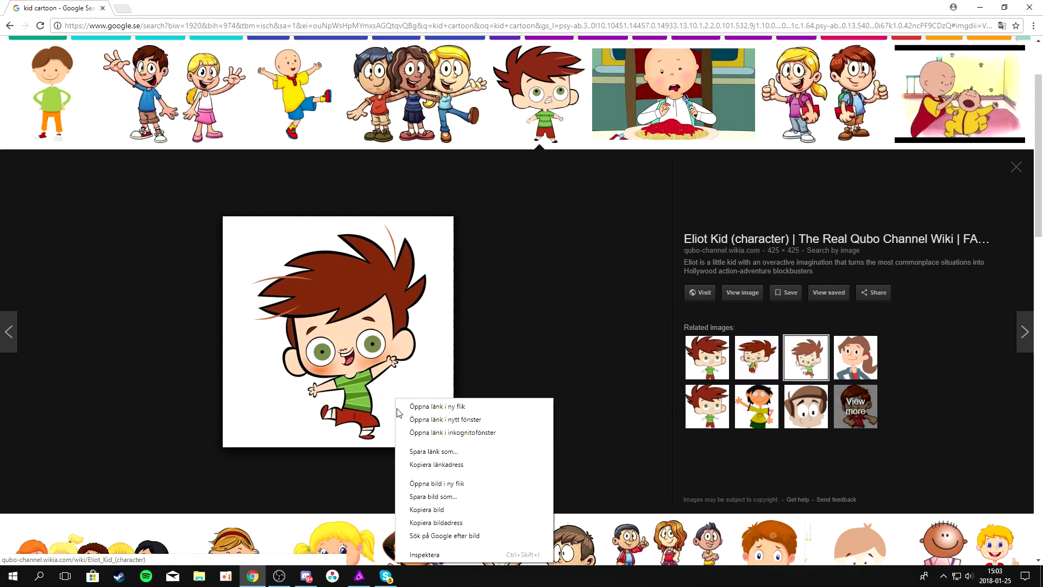
left_click(440, 494)
type("nya ph")
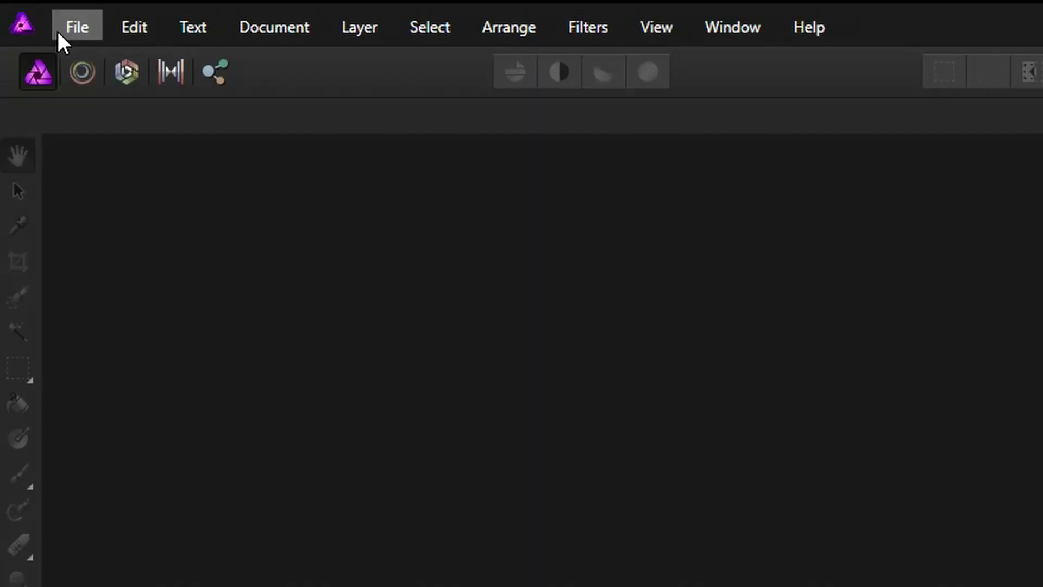
left_click(60, 30)
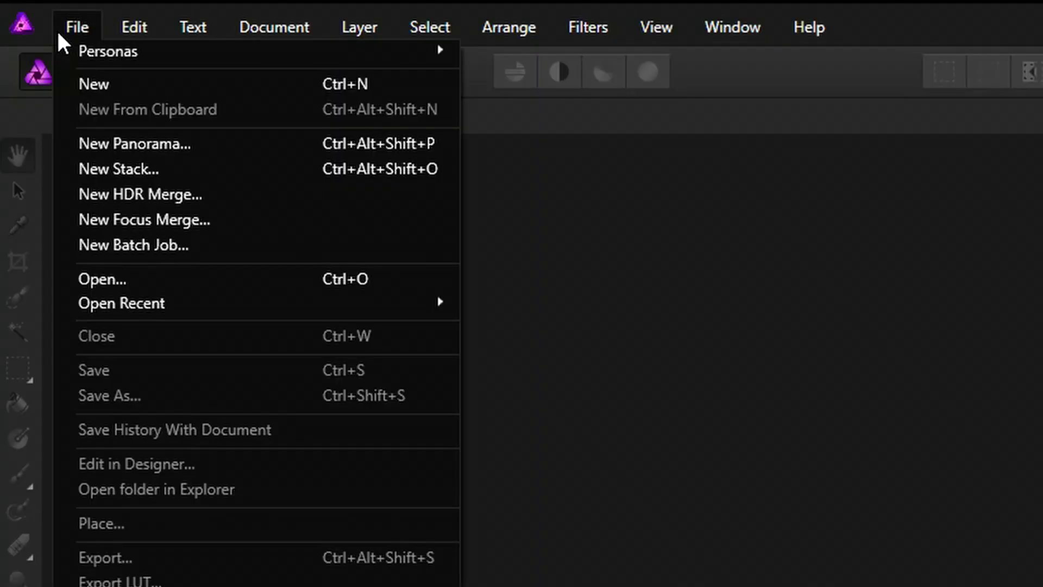
Step: Open the saved nya ph.png cartoon boy image in Affinity Photo
left_click(131, 280)
scroll(316, 168, "down", 3)
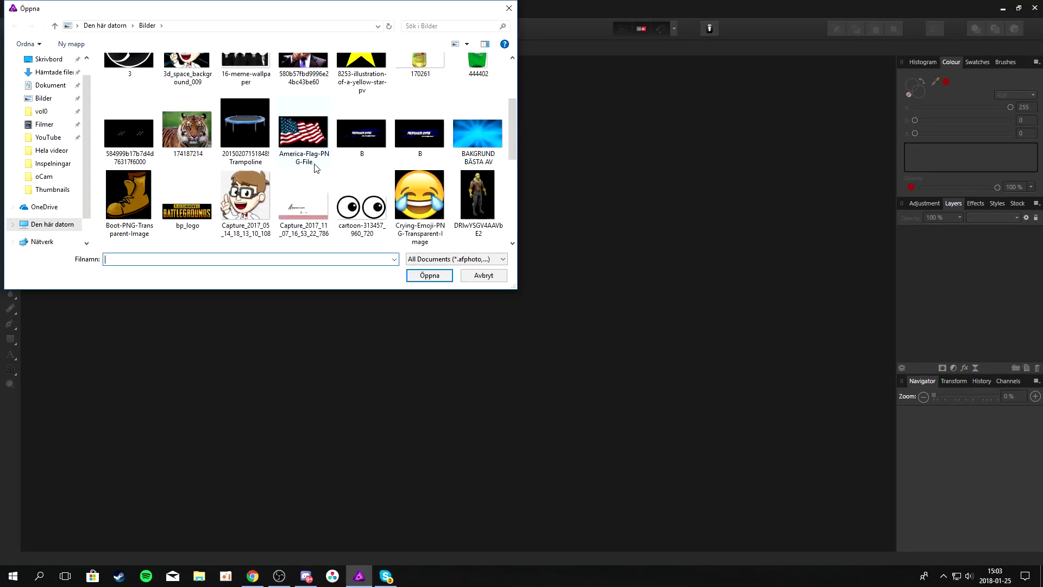
scroll(316, 168, "up", 1)
scroll(317, 168, "down", 1)
scroll(316, 168, "down", 2)
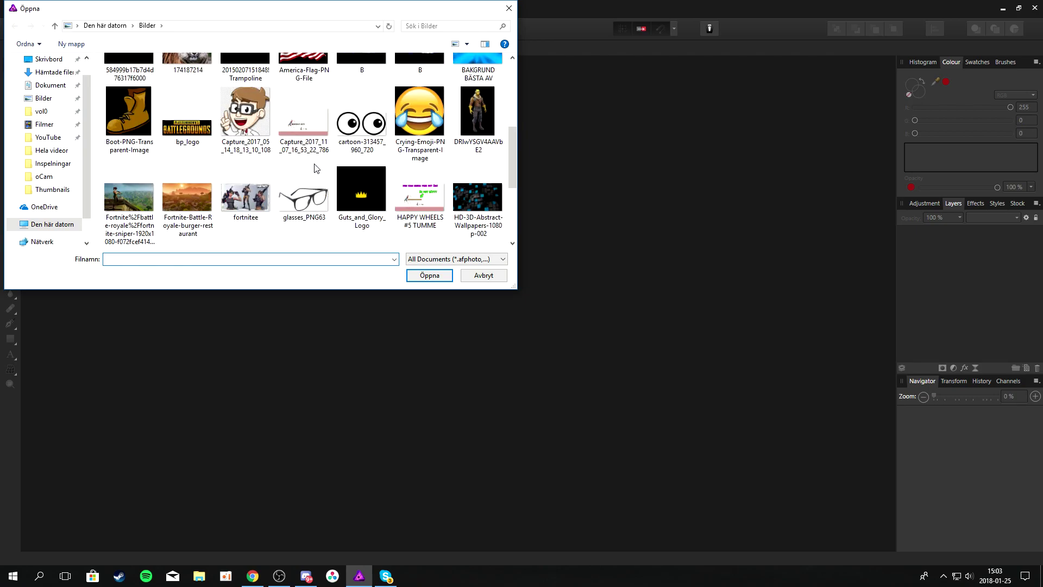
scroll(317, 168, "down", 2)
scroll(316, 168, "down", 2)
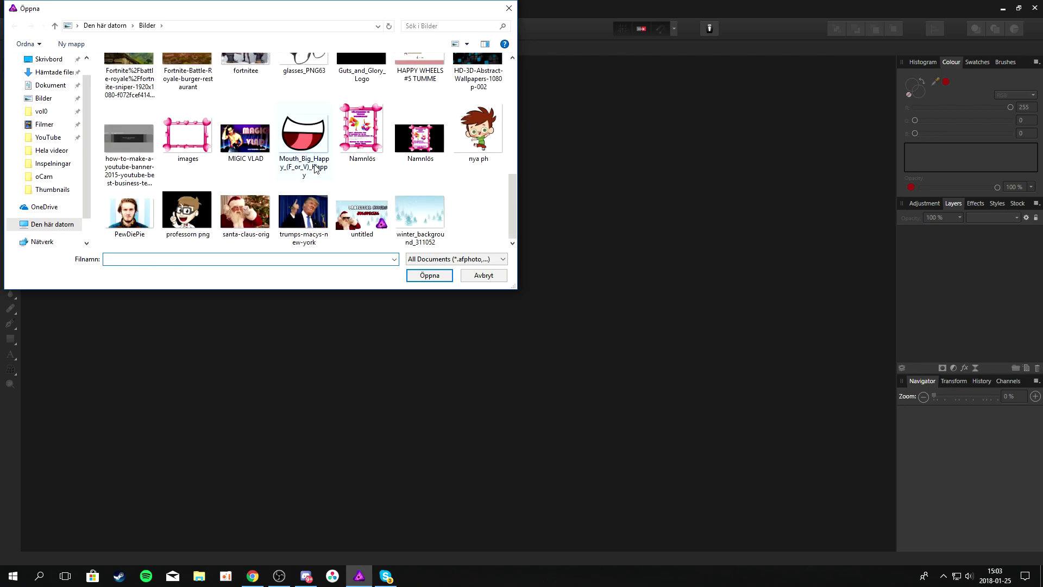
double_click(477, 133)
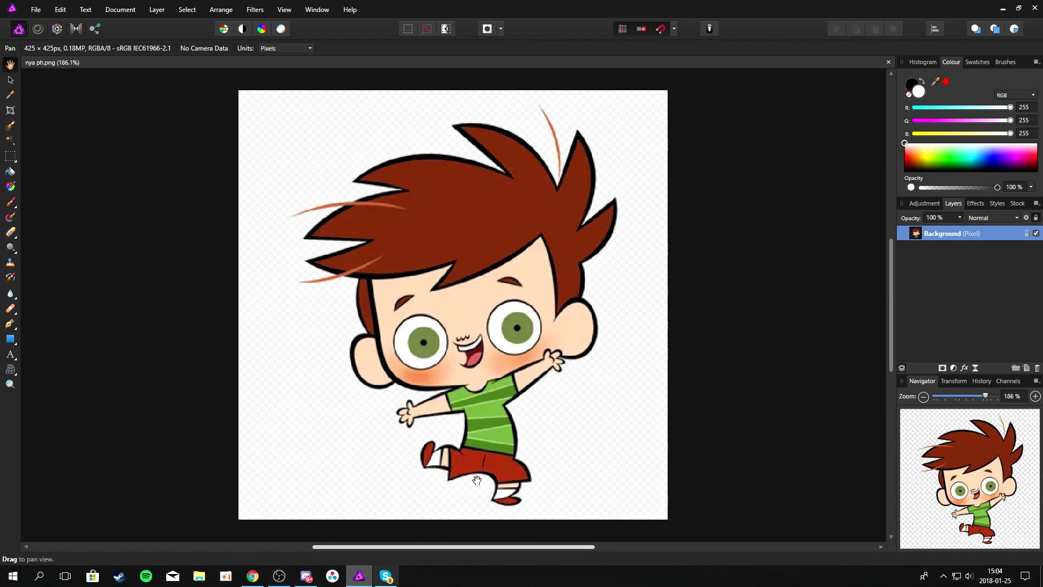
Step: Try a red primary colour, revert it to white, and return to Chrome
left_click(904, 157)
left_click_drag(905, 158, 901, 138)
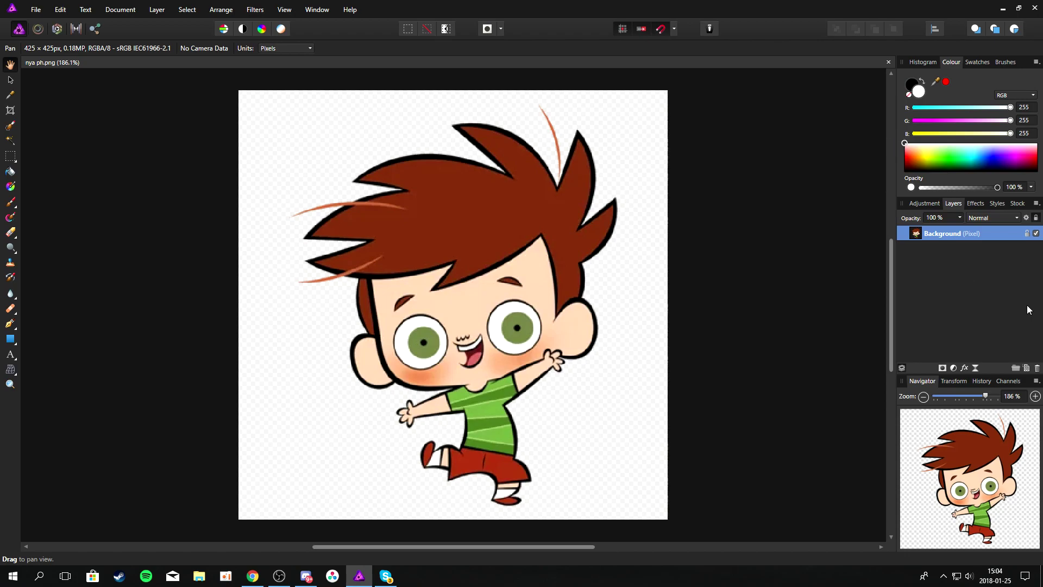
key("alt+Tab")
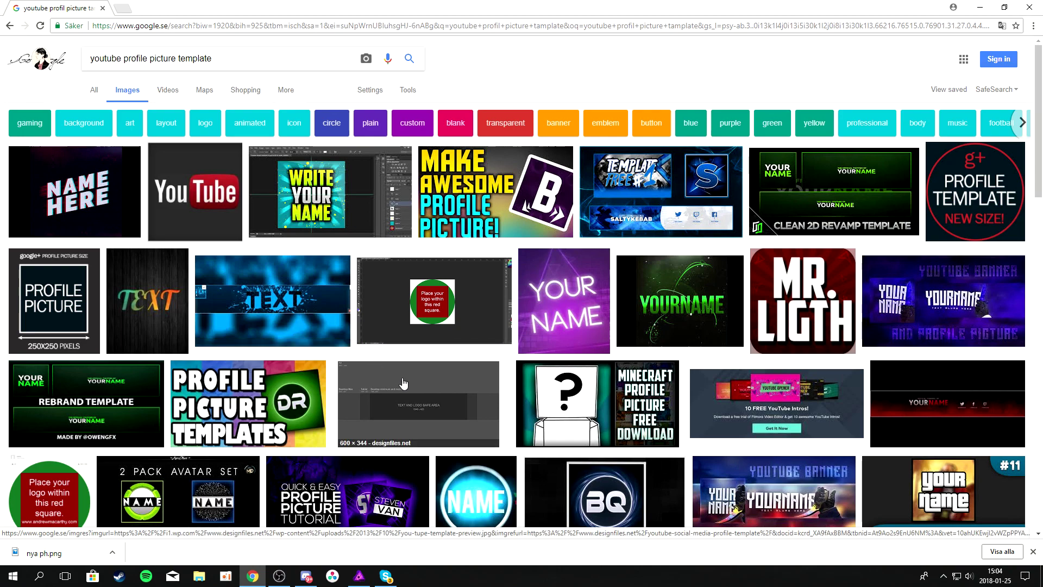
Step: Save the dark NAME HERE profile template image as maxresdefault.jpg
left_click(75, 217)
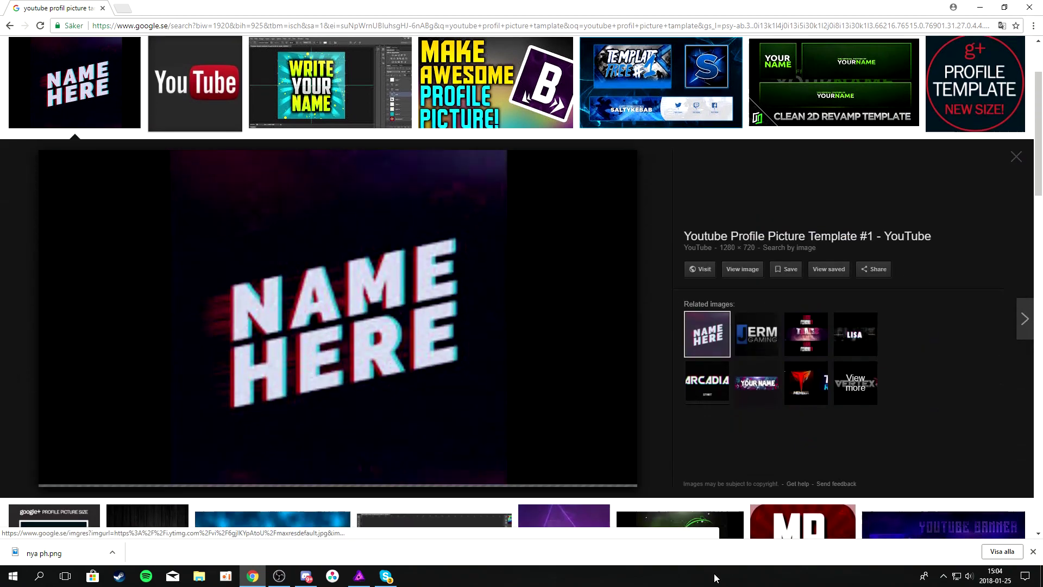
right_click(490, 380)
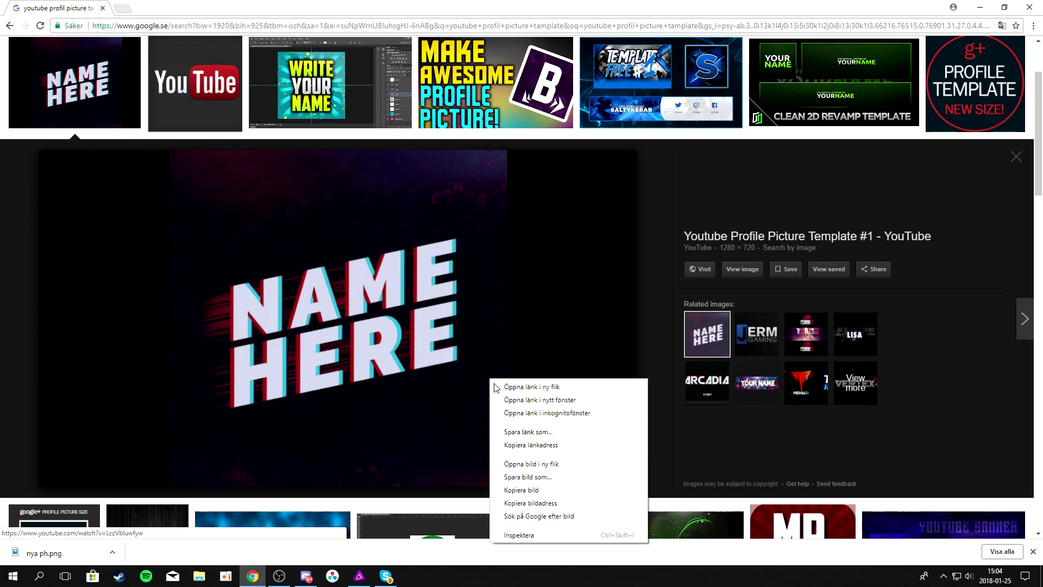
left_click(555, 475)
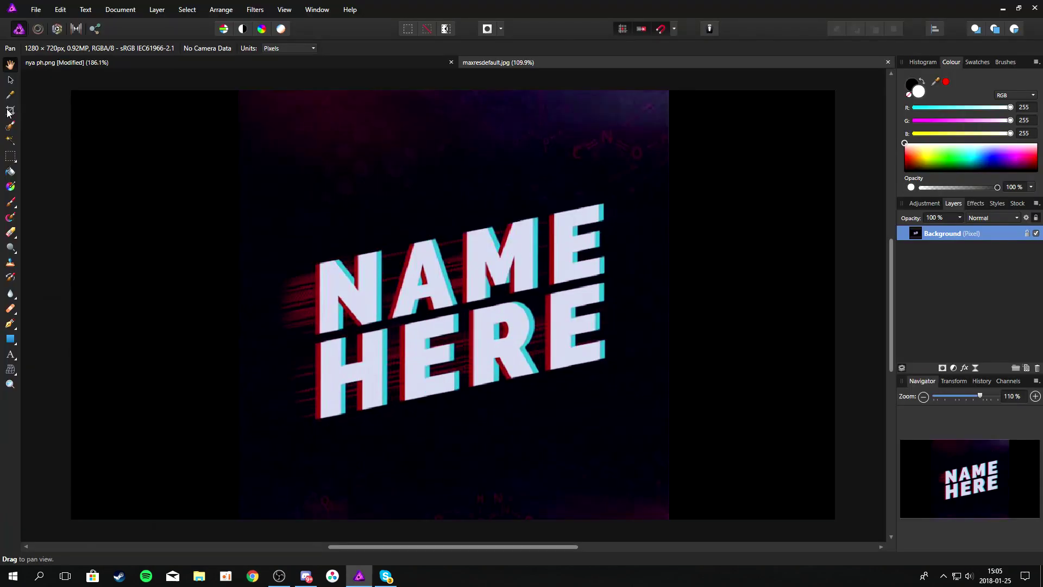
left_click(10, 111)
Step: Trim both sides of the NAME HERE template to 727×720, then return to nya ph.png
left_click_drag(71, 96, 234, 97)
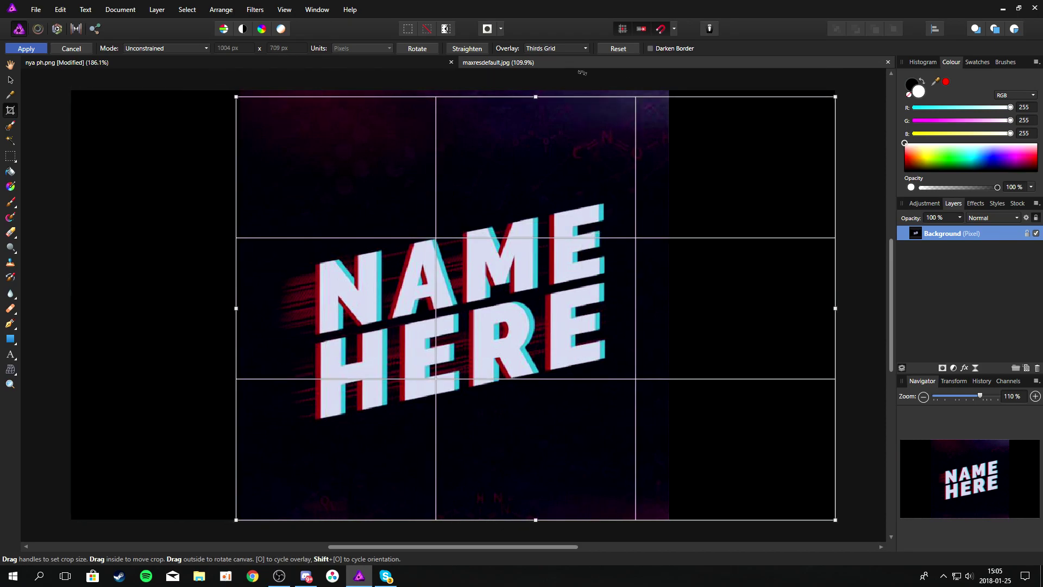
left_click_drag(835, 97, 670, 90)
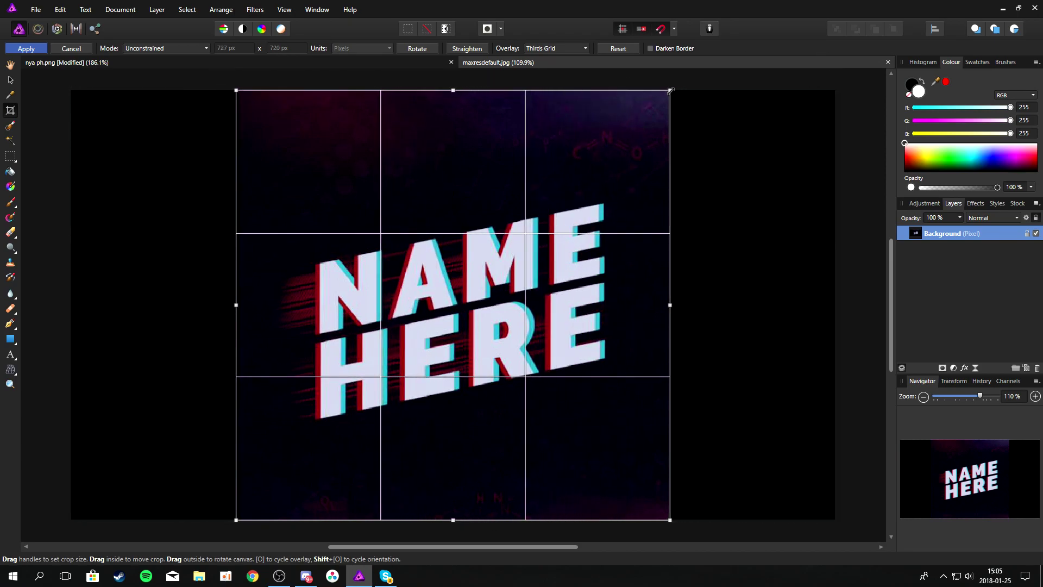
left_click(24, 48)
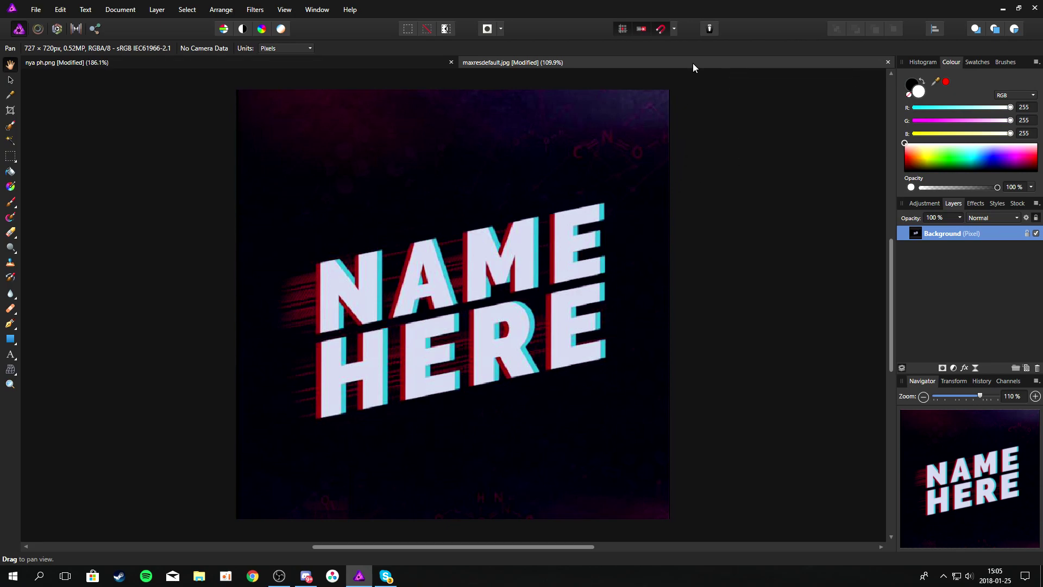
left_click(340, 66)
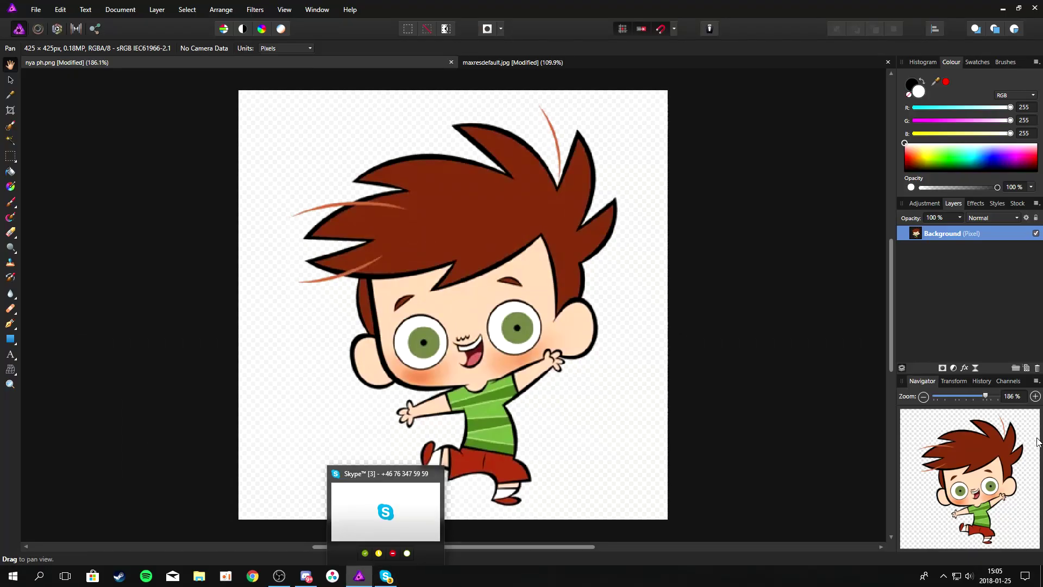
Step: Flood-fill both green irises with light teal at low tolerance, then sample the hair's brown
left_click_drag(902, 144, 991, 158)
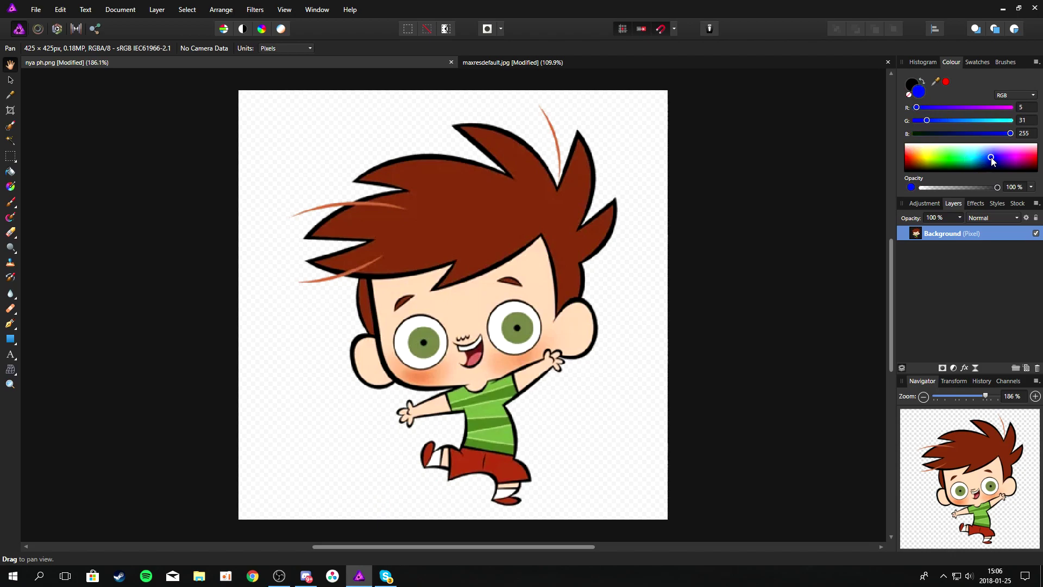
left_click_drag(990, 157, 976, 164)
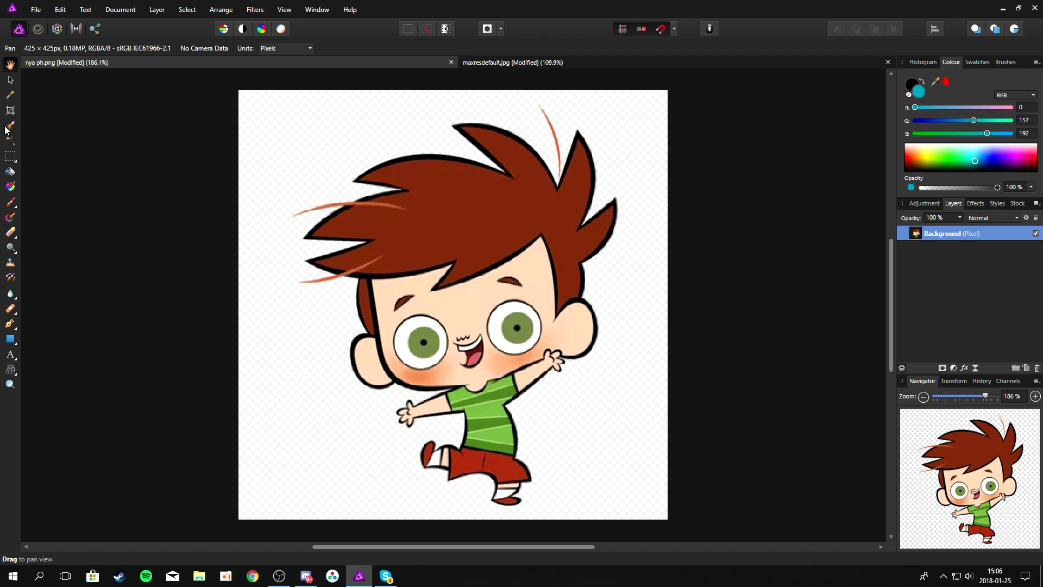
left_click(10, 174)
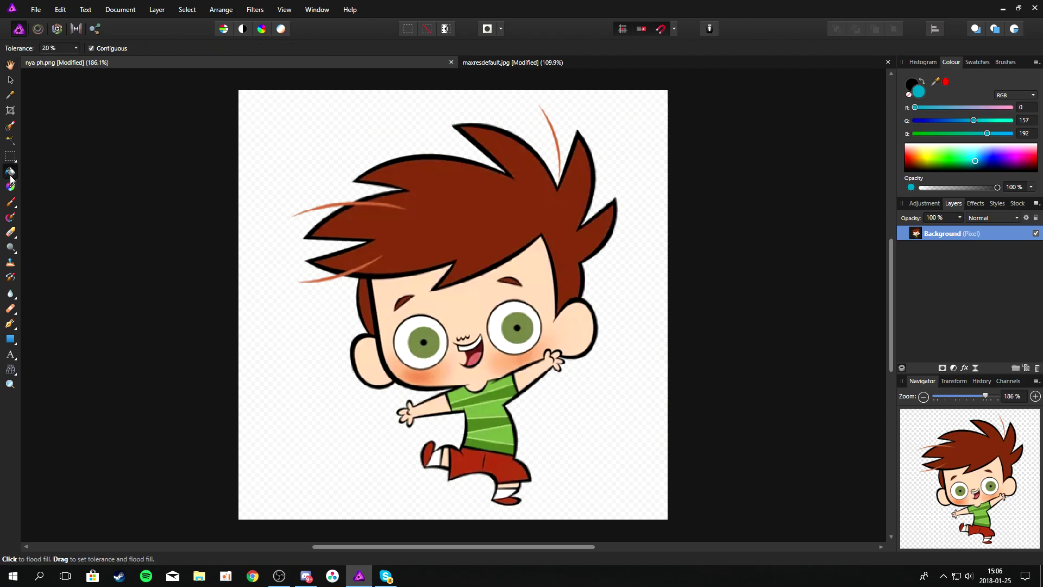
left_click(75, 48)
left_click(433, 332)
left_click_drag(436, 339, 420, 333)
left_click_drag(523, 314, 503, 325)
left_click_drag(935, 82, 467, 252)
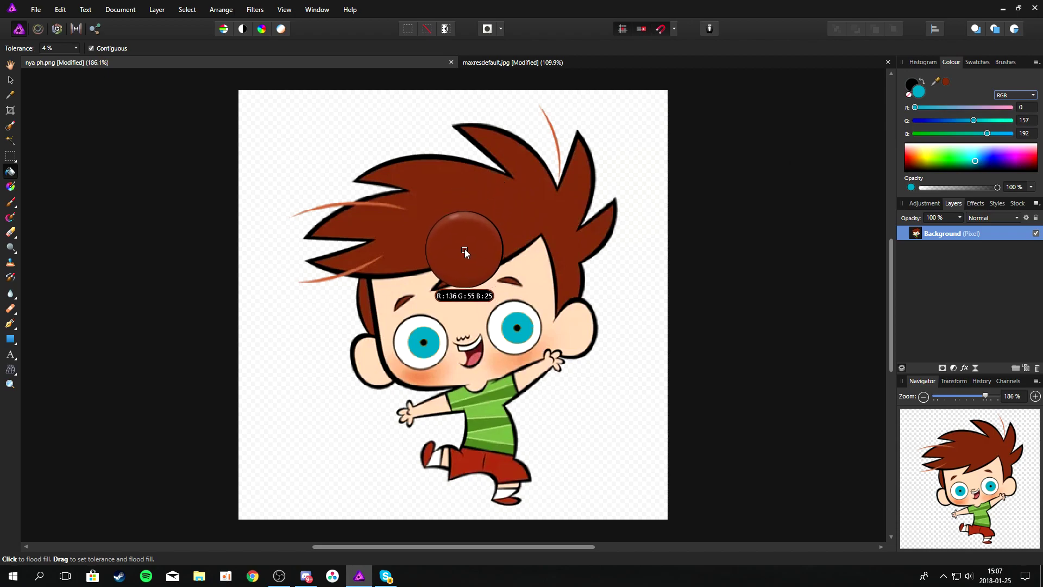
left_click_drag(467, 252, 464, 248)
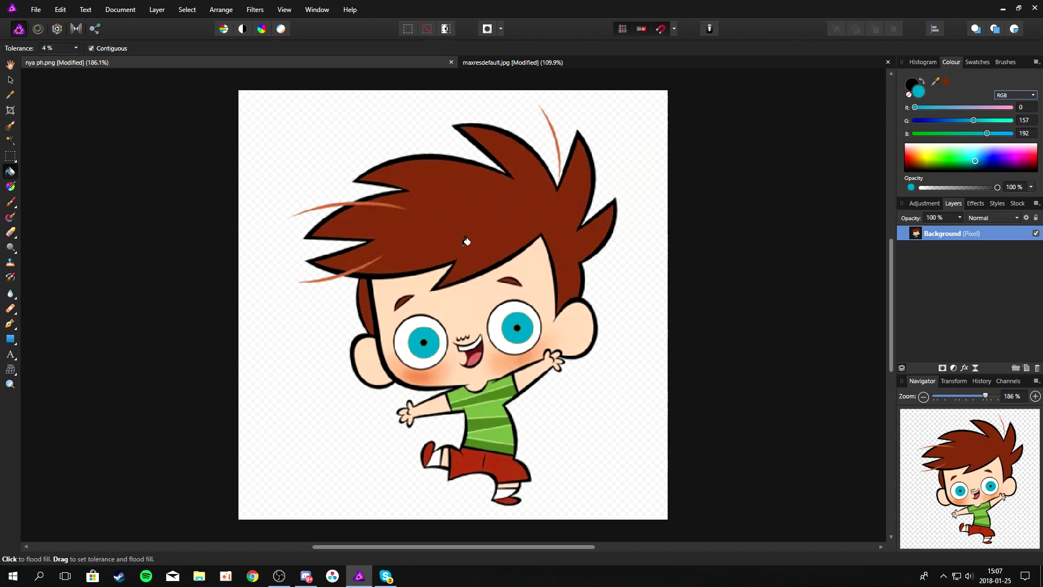
Step: Set the sampled brown with B at 0 and flood-fill the orange hair streaks
left_click(946, 83)
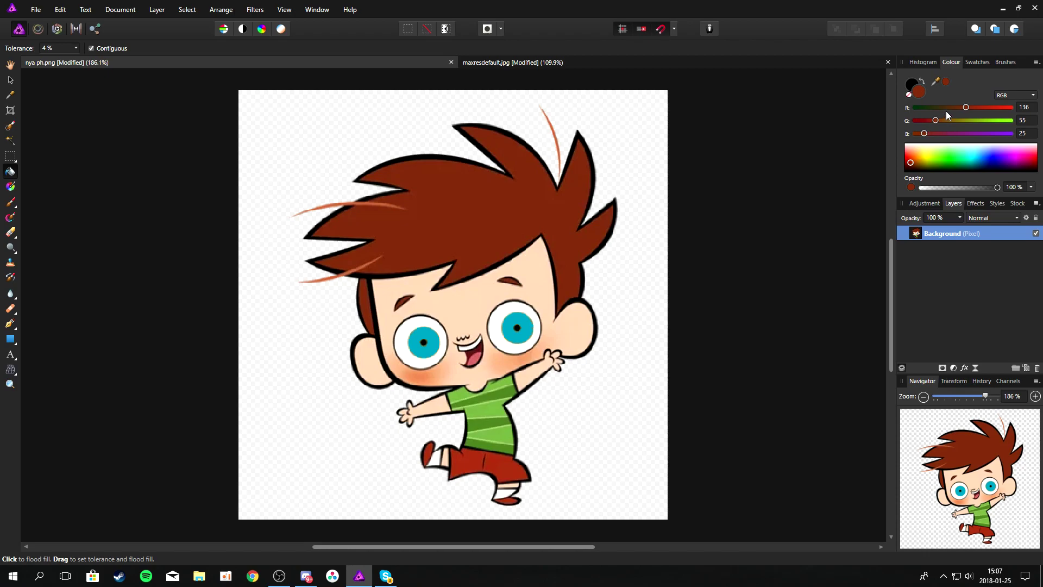
left_click_drag(923, 133, 907, 135)
mouse_move(481, 207)
left_mouse_down()
mouse_move(329, 202)
mouse_move(411, 211)
left_mouse_up()
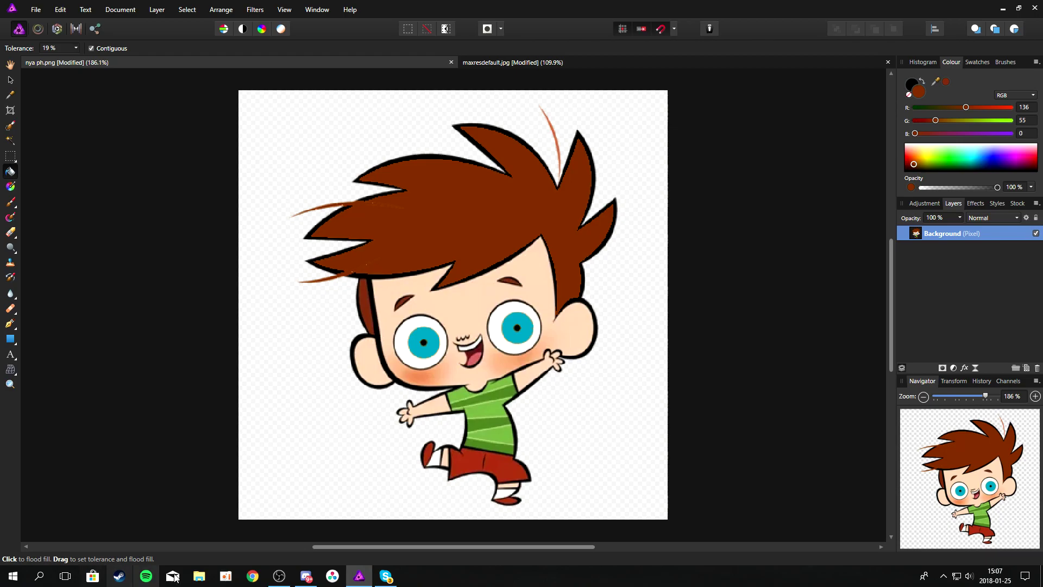
Step: Save the cartoon glasses image from Chrome and return to Affinity Photo
left_click(252, 576)
right_click(320, 416)
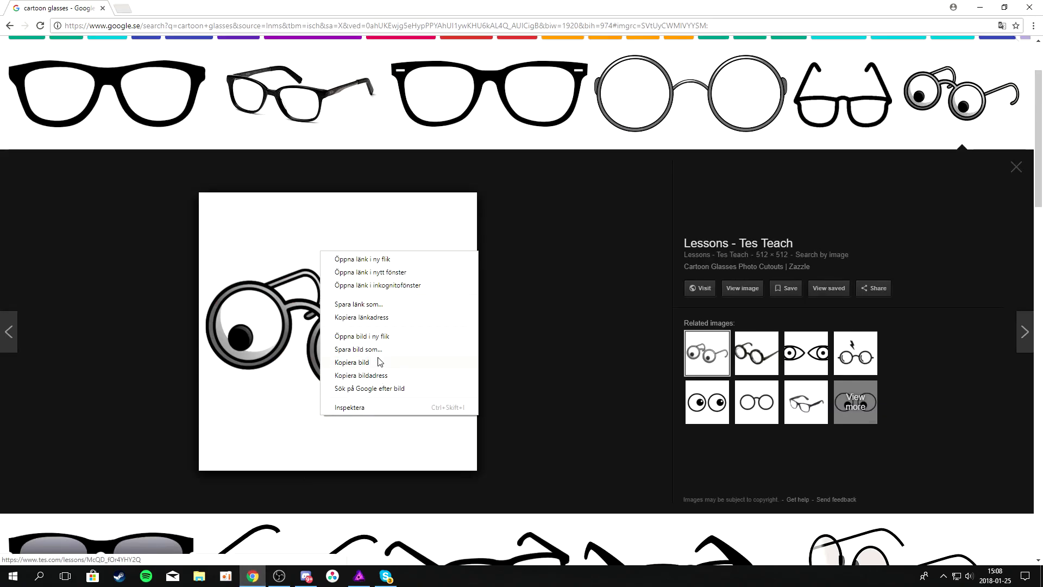
left_click(356, 349)
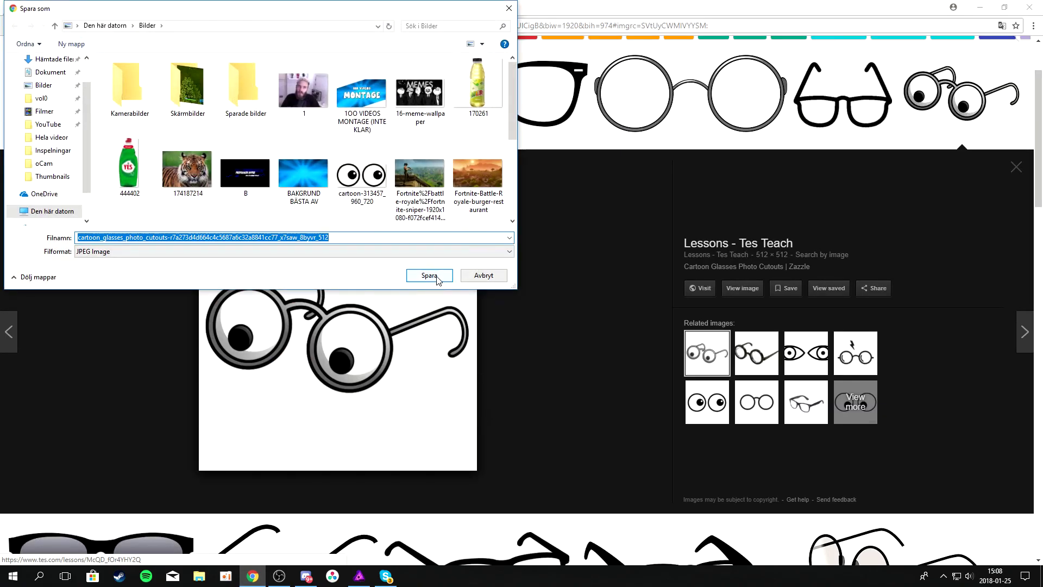
left_click(429, 276)
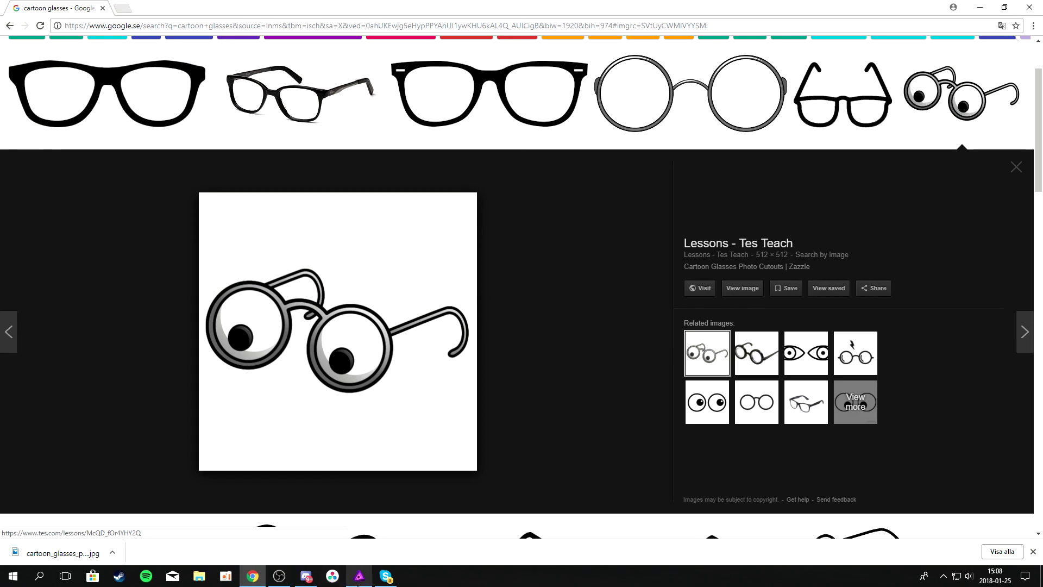
left_click(359, 576)
Step: Open the saved cartoon glasses image in Affinity Photo
key("ctrl+o")
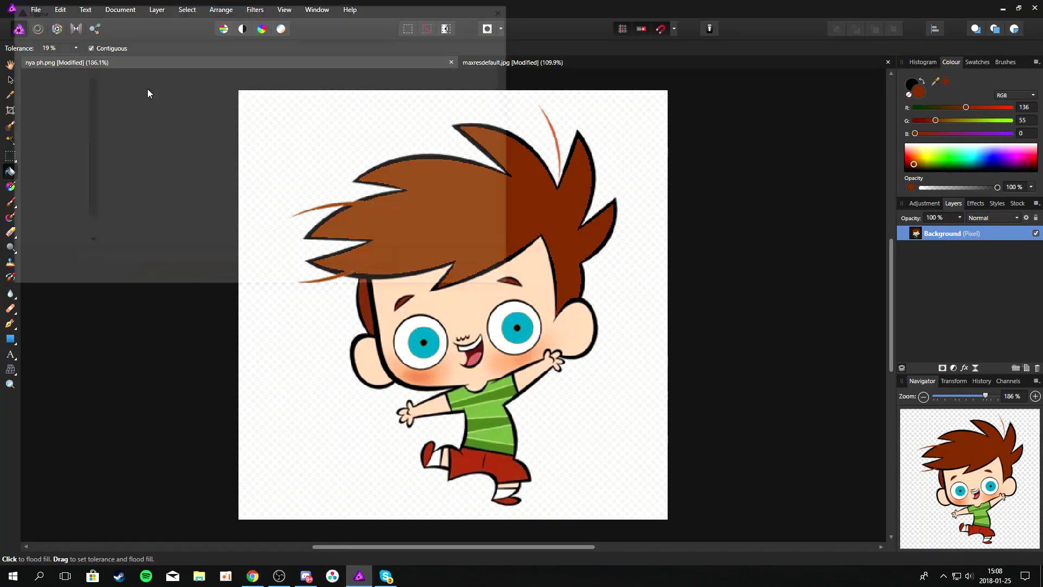
scroll(362, 126, "down", 1)
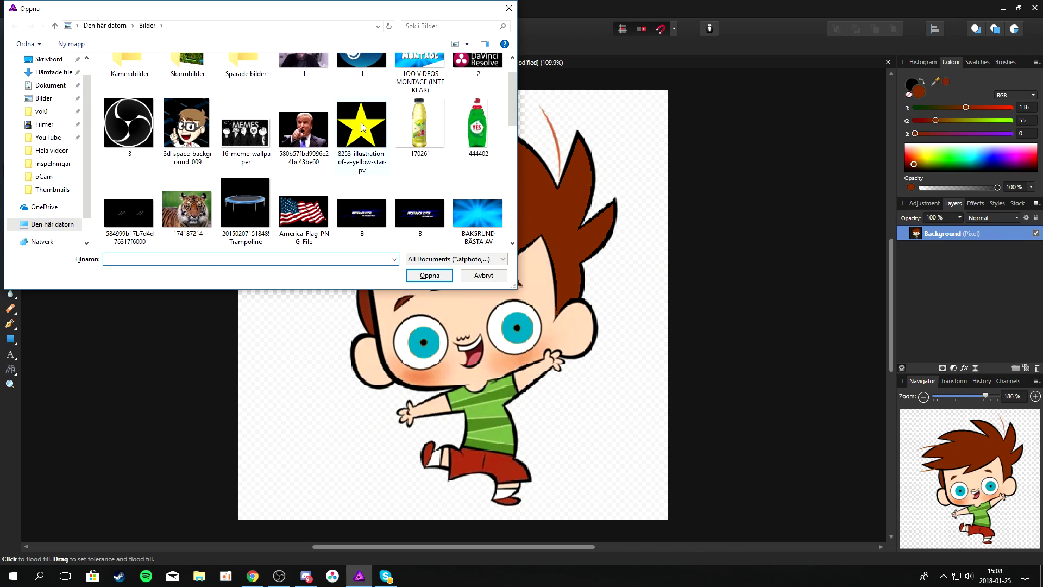
scroll(362, 127, "down", 2)
left_click(362, 126)
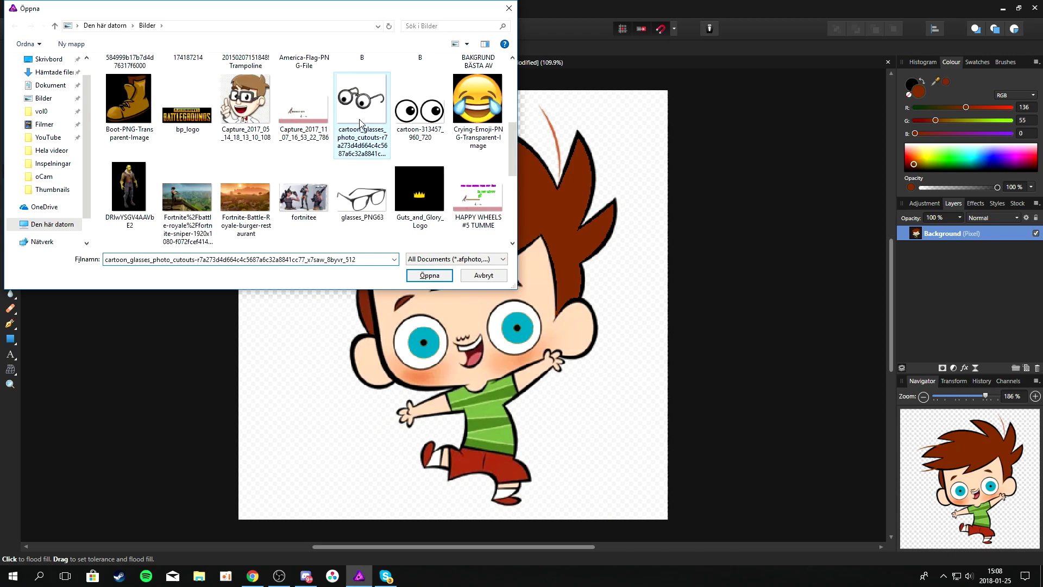
left_click(429, 275)
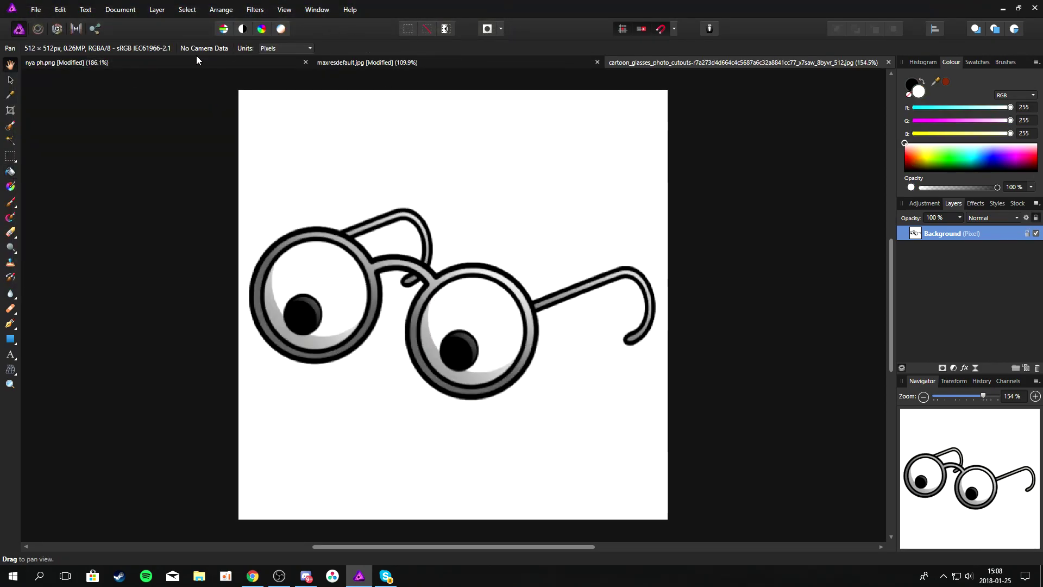
Step: Erase the area above the glasses and flood-select the white background
left_click(11, 127)
left_click_drag(281, 149, 543, 221)
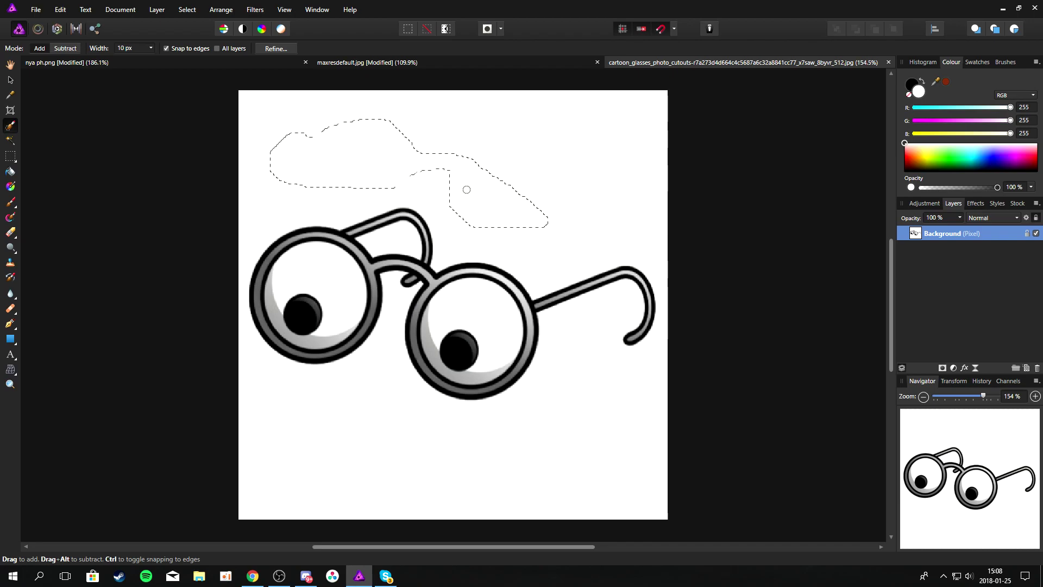
key("ctrl+d")
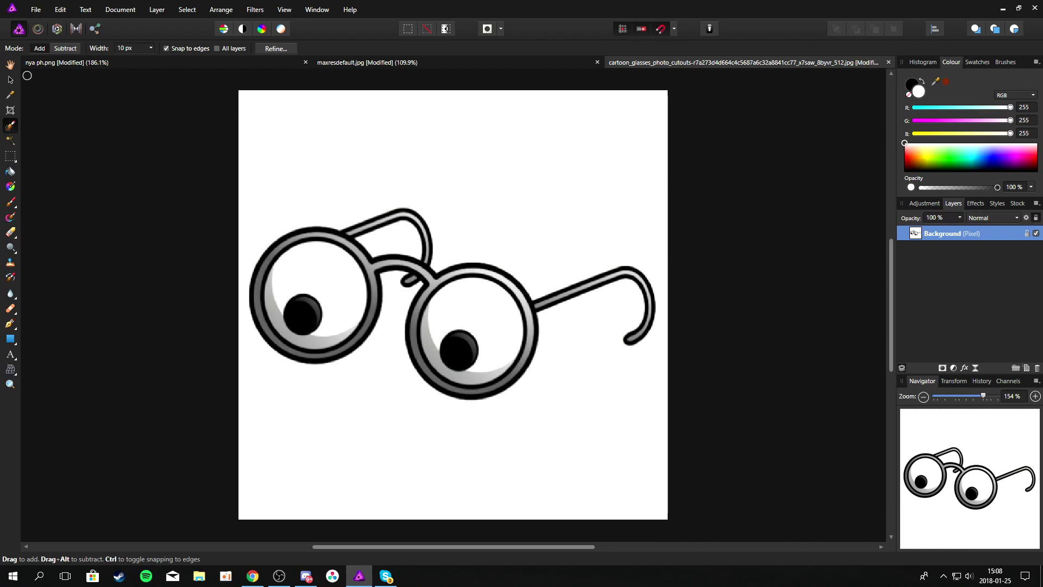
left_click(10, 140)
left_click(379, 139)
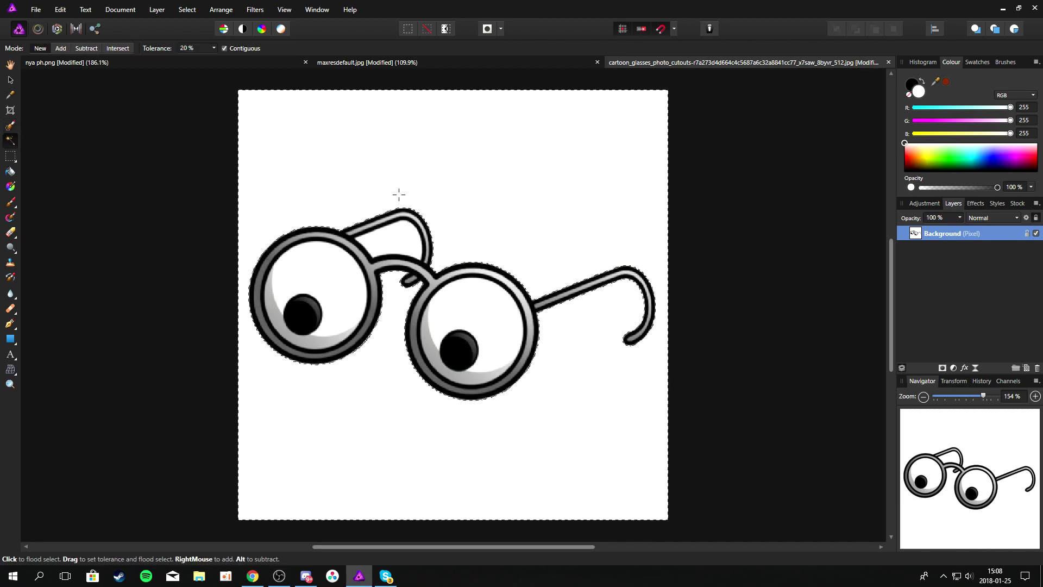
Step: Delete the white background and the white inside the bridge loop
key("Delete")
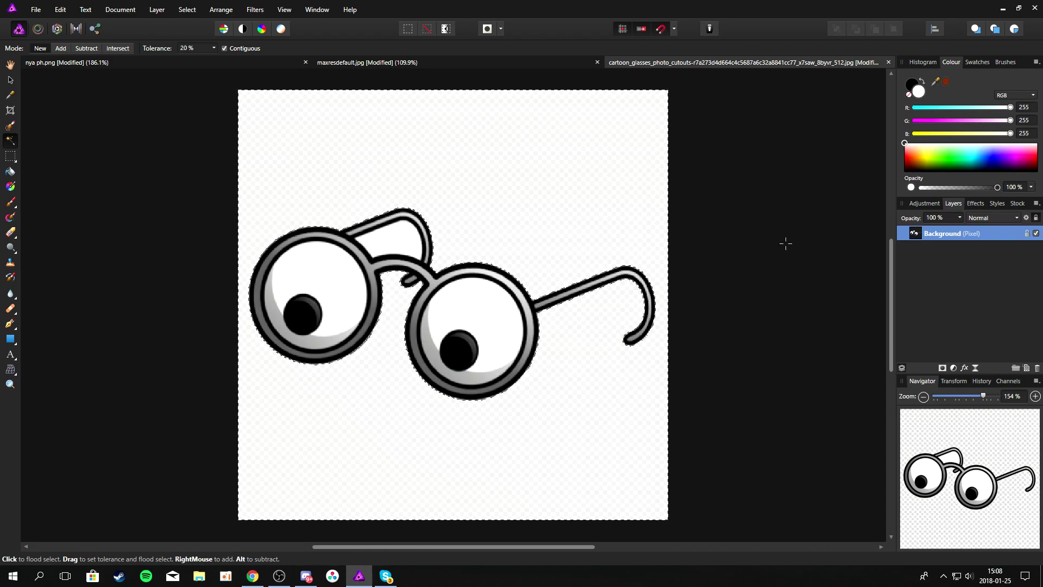
key("ctrl+d")
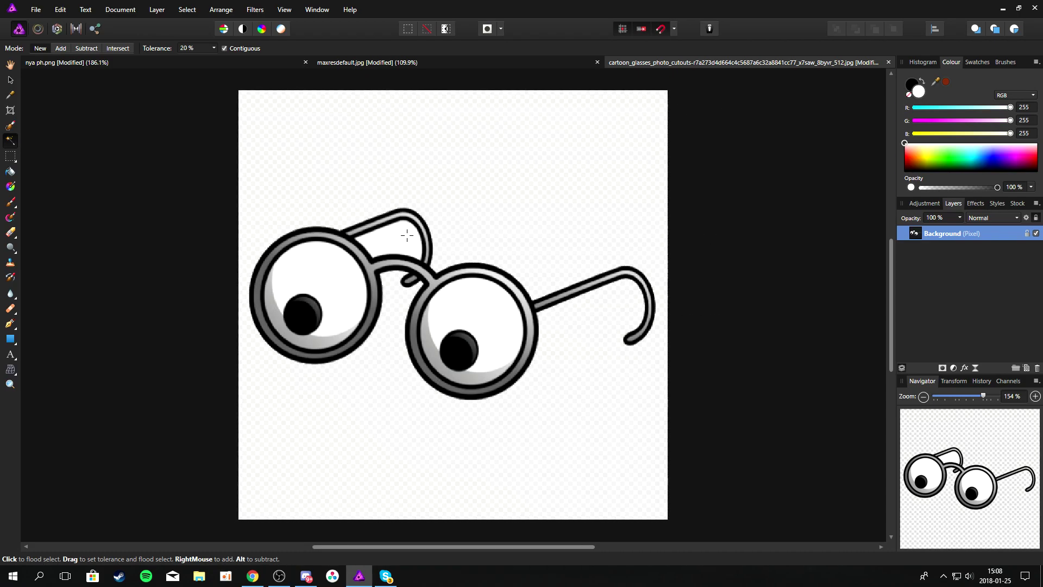
key("Delete")
key("ctrl+d")
Step: Move the nya ph.png document tab to the end and bring it to front
right_click(979, 233)
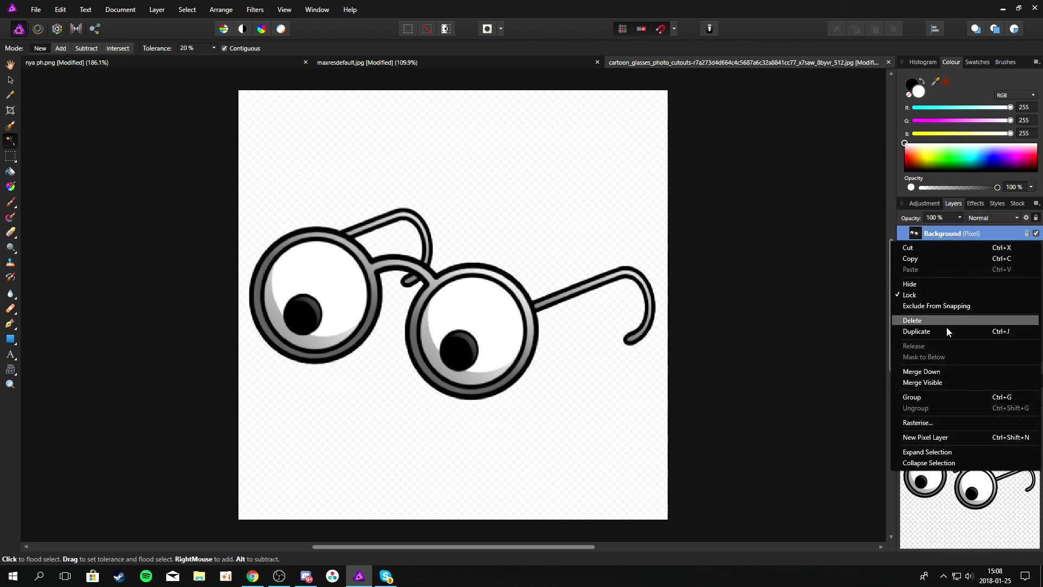
left_click(897, 225)
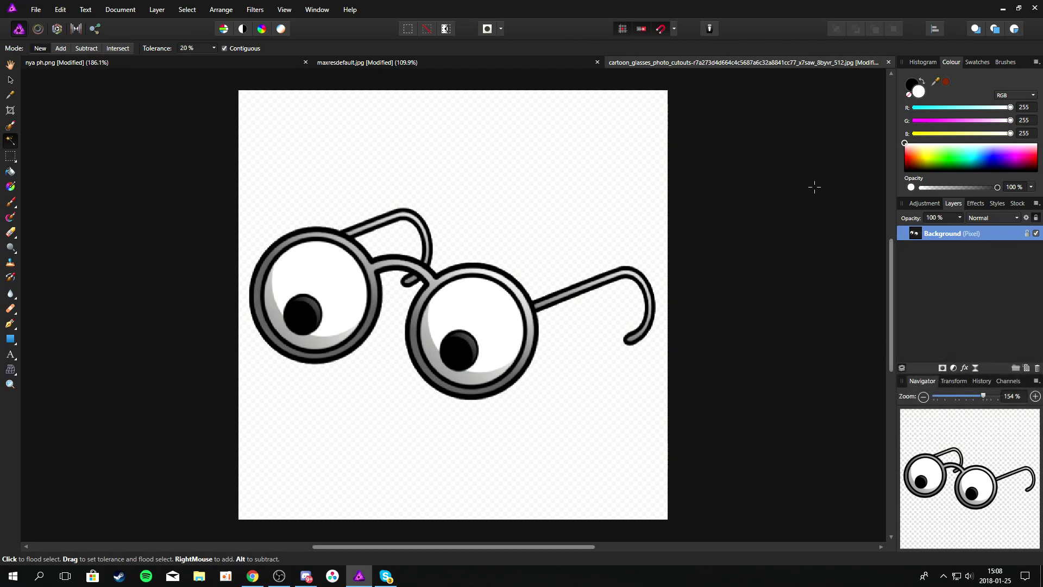
left_click(520, 60)
mouse_move(281, 61)
left_mouse_down()
mouse_move(529, 80)
mouse_move(496, 65)
left_mouse_up()
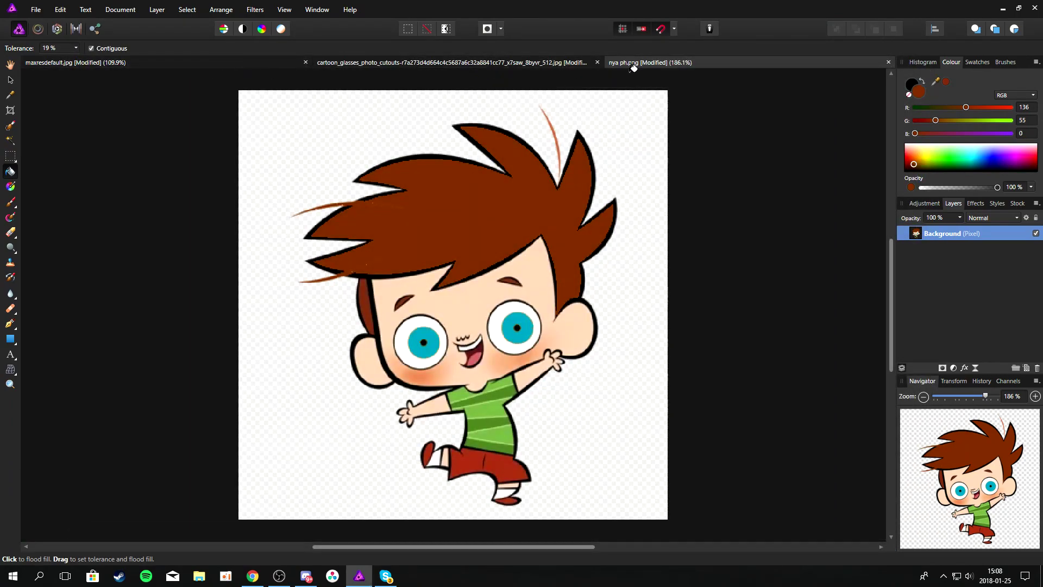
Step: Paste the cartoon glasses into the nya ph.png boy image
left_click(543, 66)
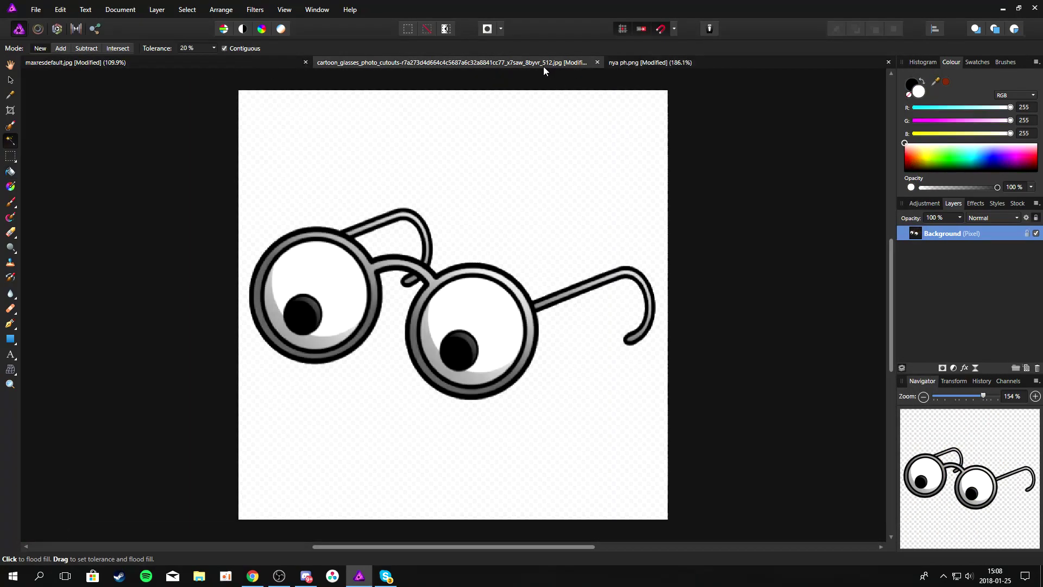
left_click(637, 64)
key("ctrl+v")
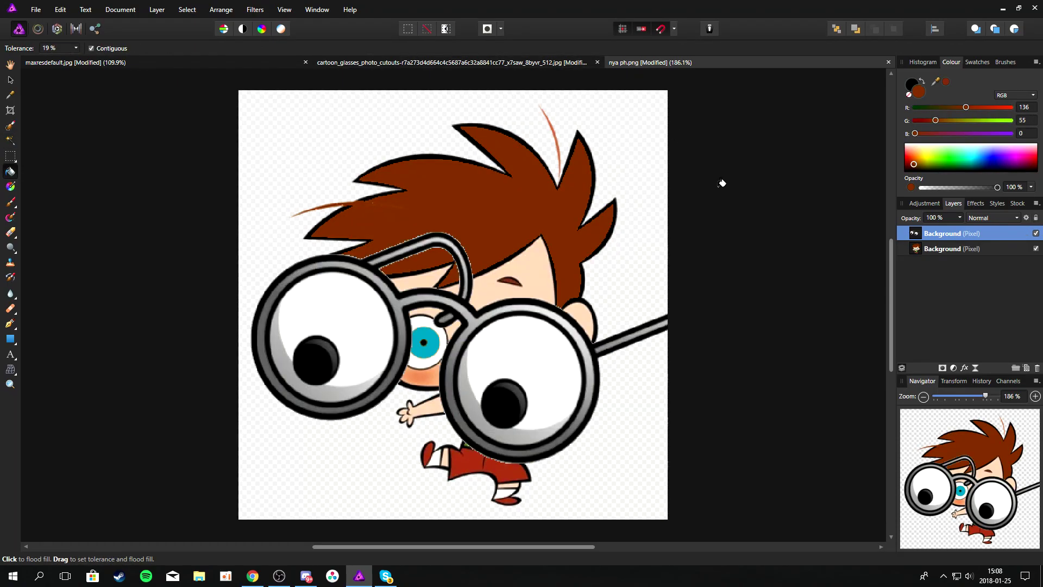
Step: Shrink, tilt and position the glasses over the boy's eyes
left_click(10, 82)
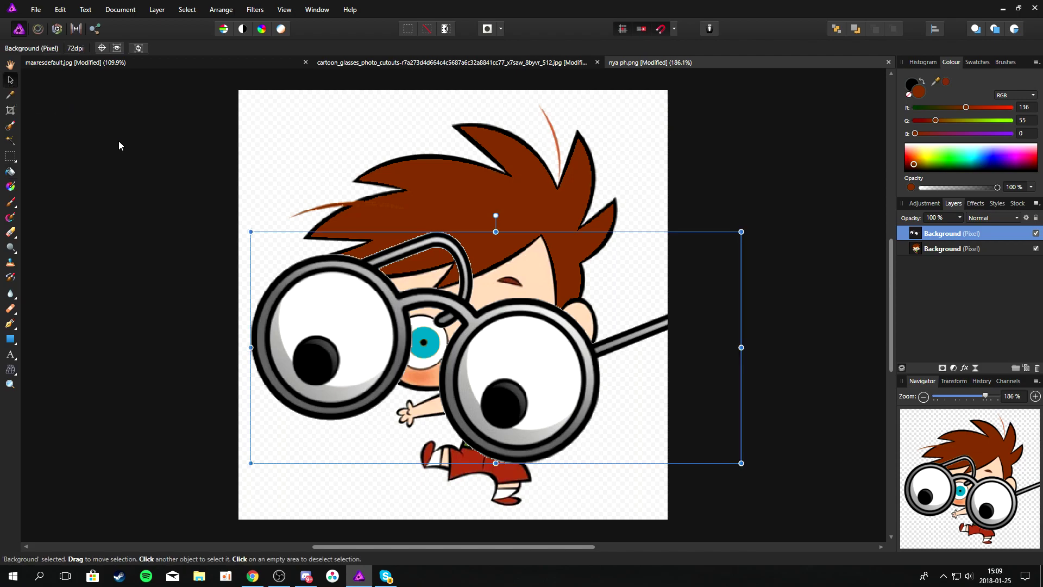
left_click_drag(250, 231, 409, 302)
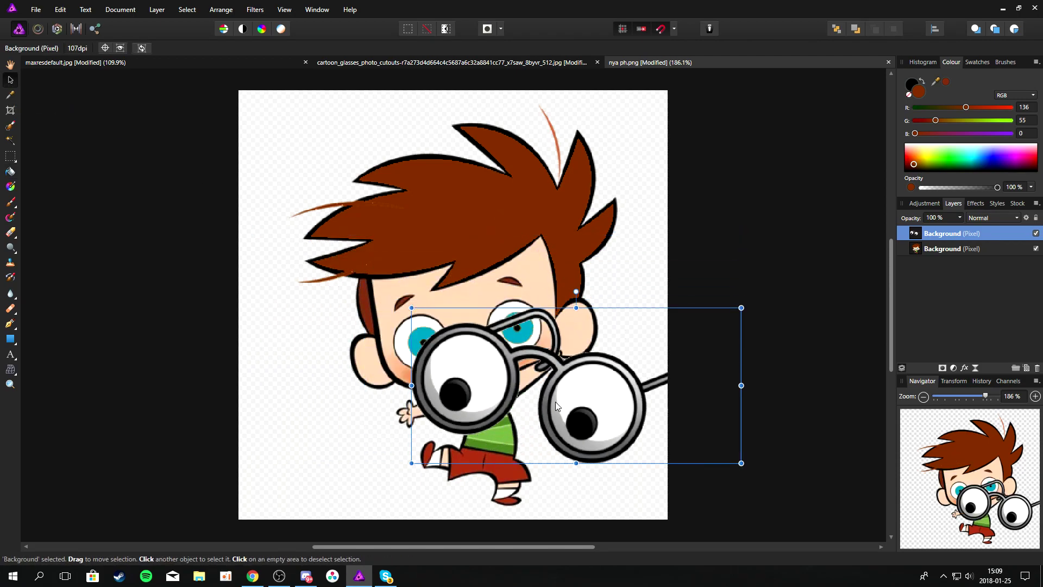
mouse_move(555, 402)
left_mouse_down()
mouse_move(449, 341)
mouse_move(458, 337)
left_mouse_up()
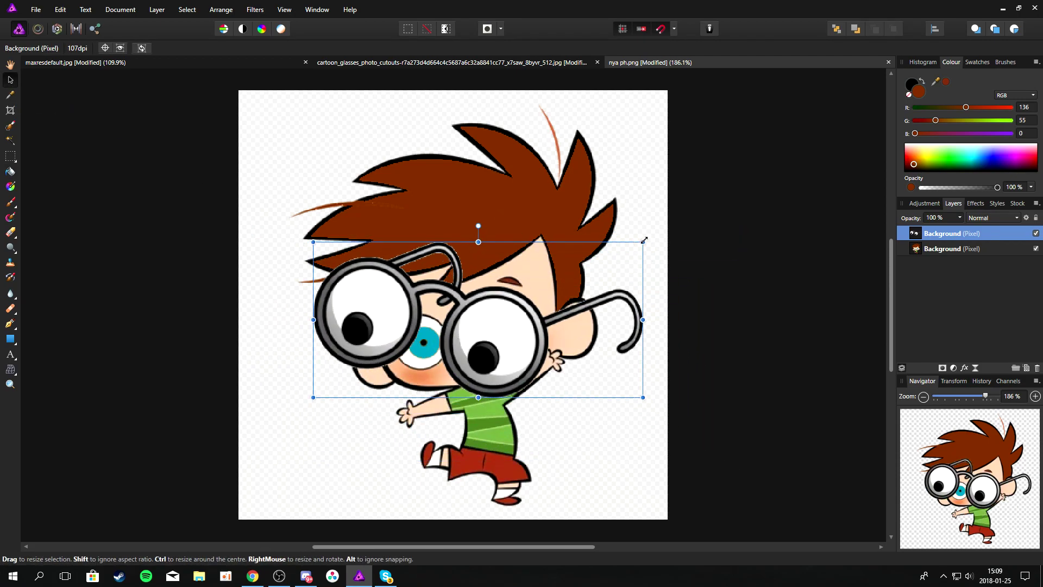
left_click_drag(647, 242, 614, 196)
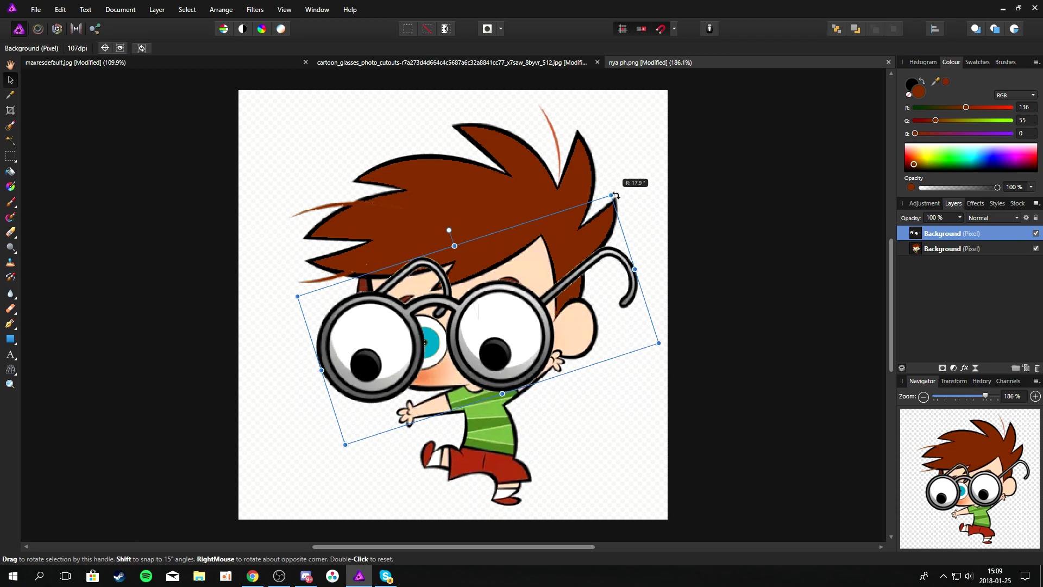
left_click_drag(293, 298, 359, 304)
Step: Nudge the glasses over the eyes and erase the stray frame piece crossing the hair
left_click_drag(629, 220, 617, 209)
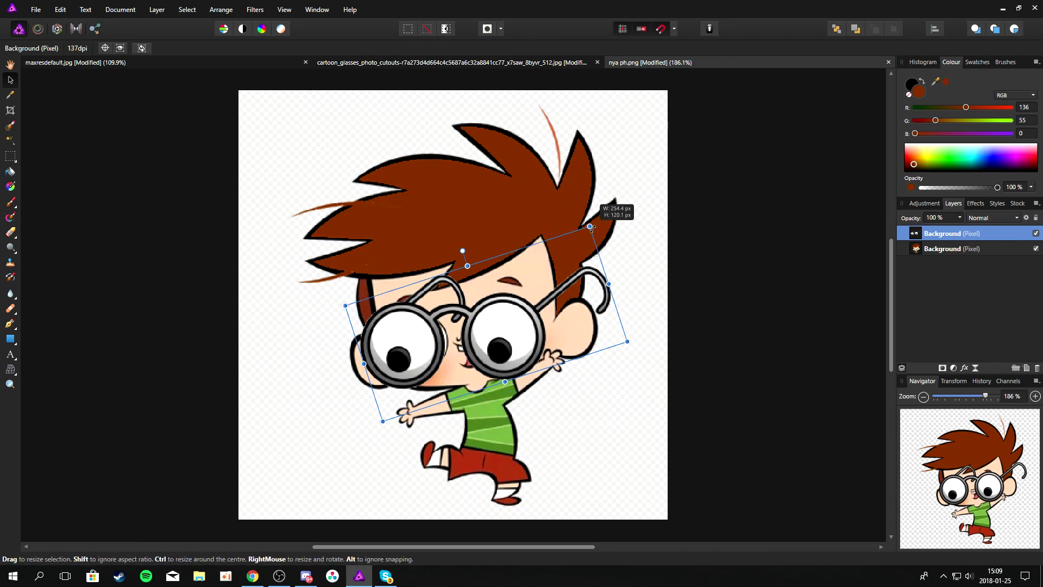
left_click(708, 348)
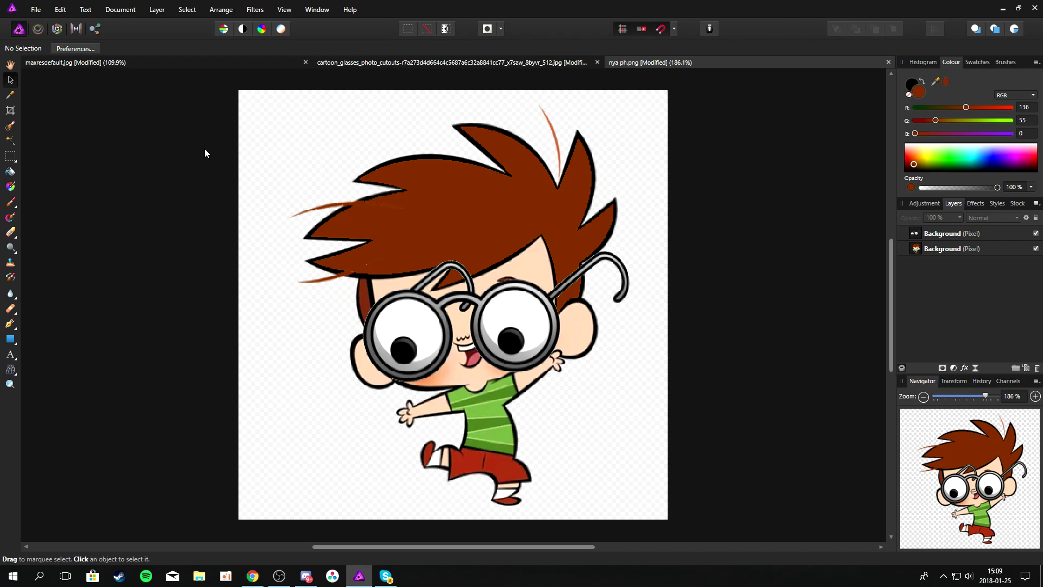
key("w")
left_click(940, 235)
mouse_move(521, 326)
left_mouse_down()
mouse_move(402, 312)
mouse_move(603, 277)
mouse_move(465, 325)
mouse_move(405, 297)
left_mouse_up()
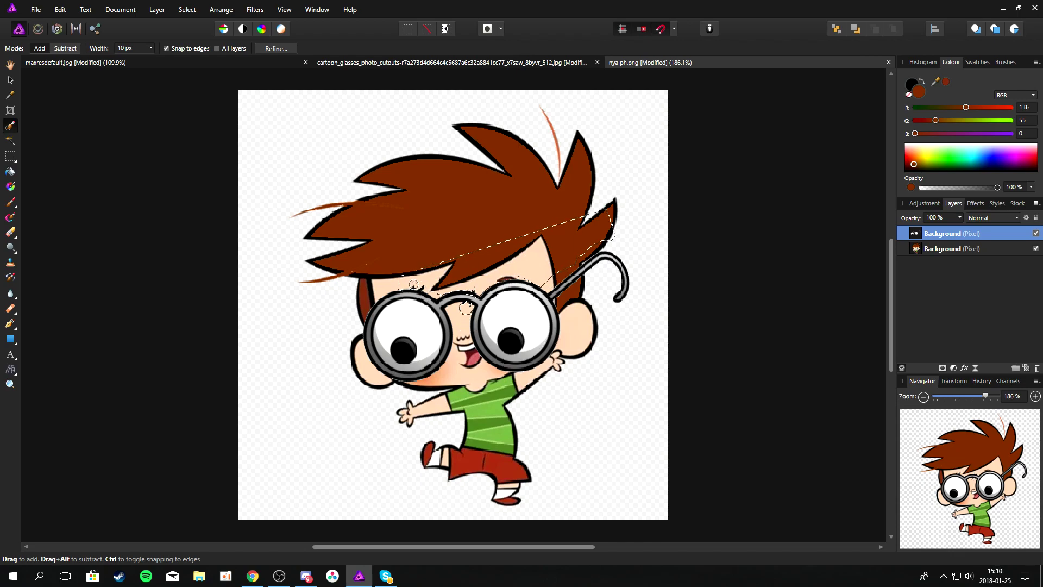
key("ctrl+d")
left_click(11, 325)
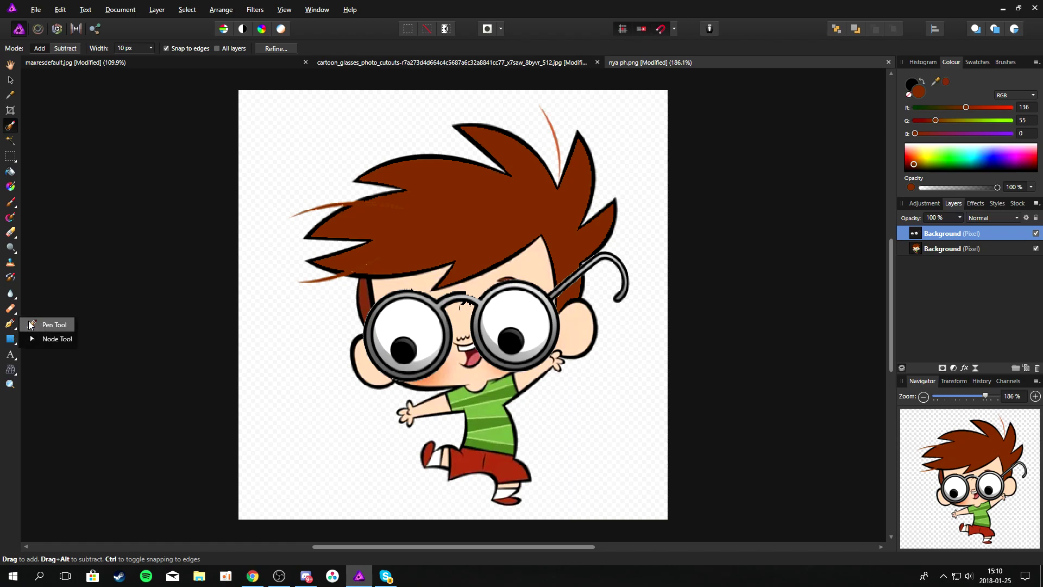
Step: Trace the lower edge of the boy's shirt with the Pen tool on the boy layer
left_click(31, 325)
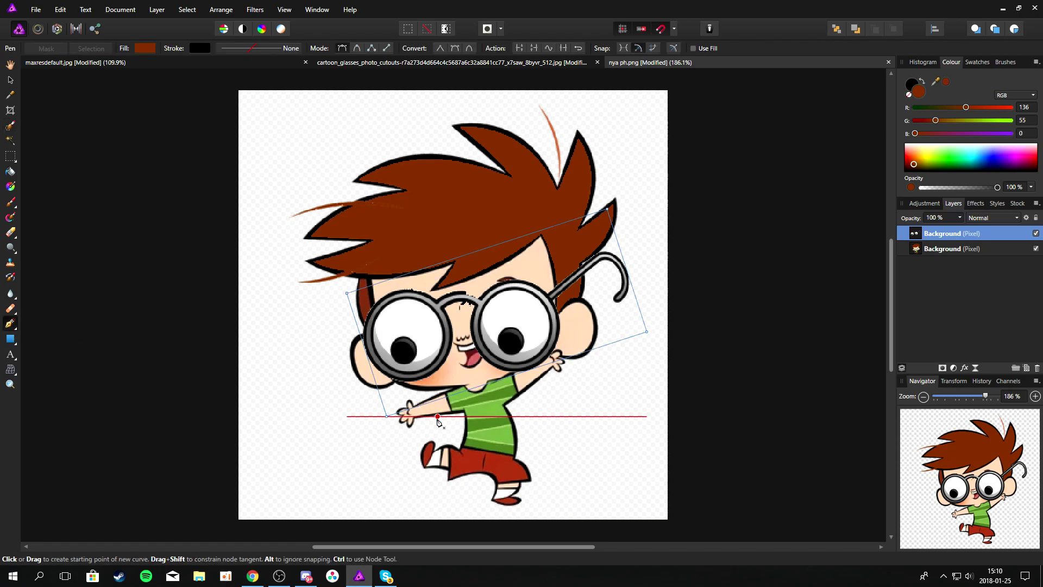
left_click(959, 248)
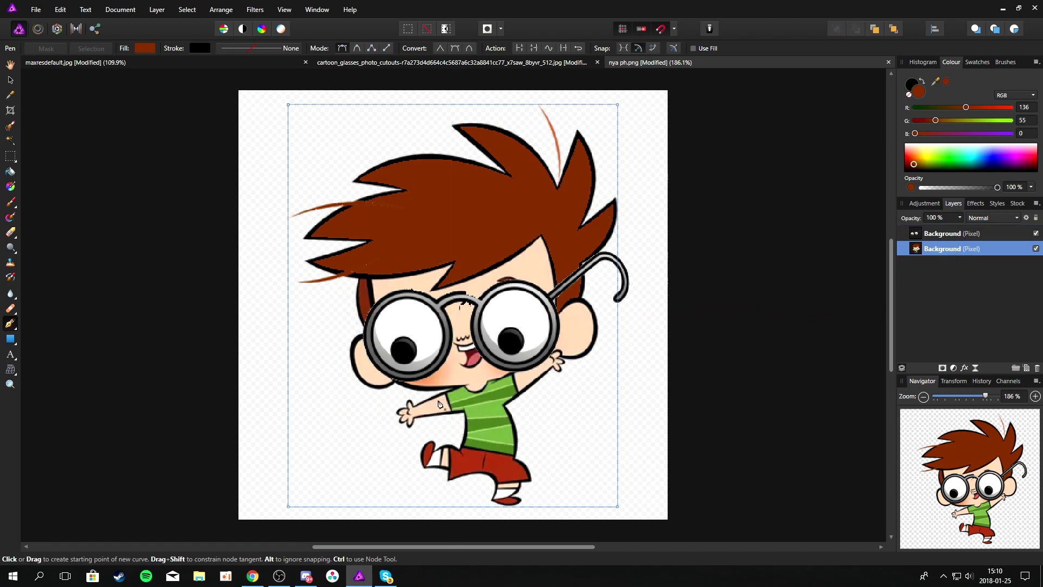
left_click(415, 405)
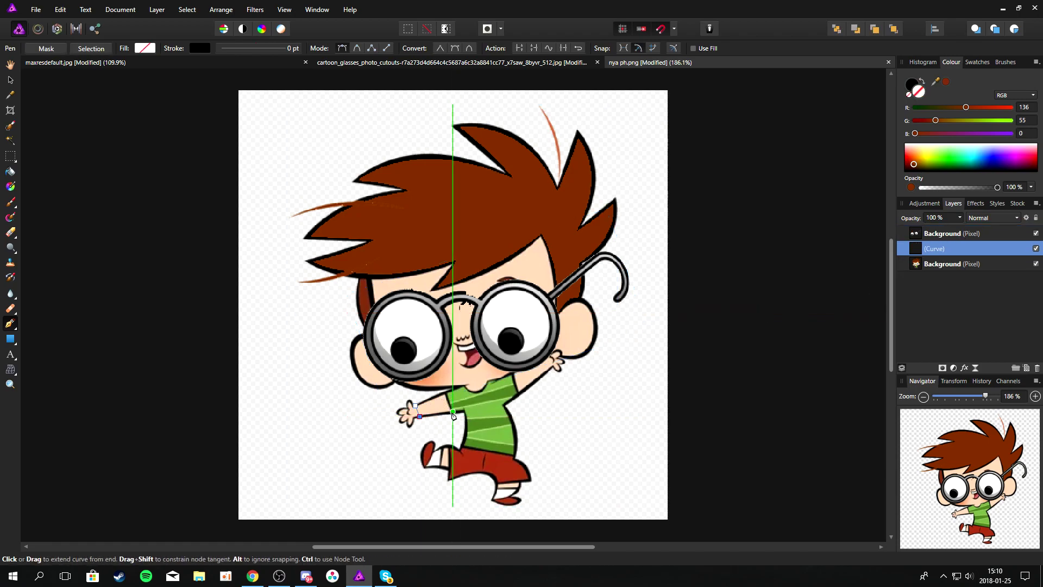
left_click(453, 412)
left_click(461, 447)
left_click(514, 454)
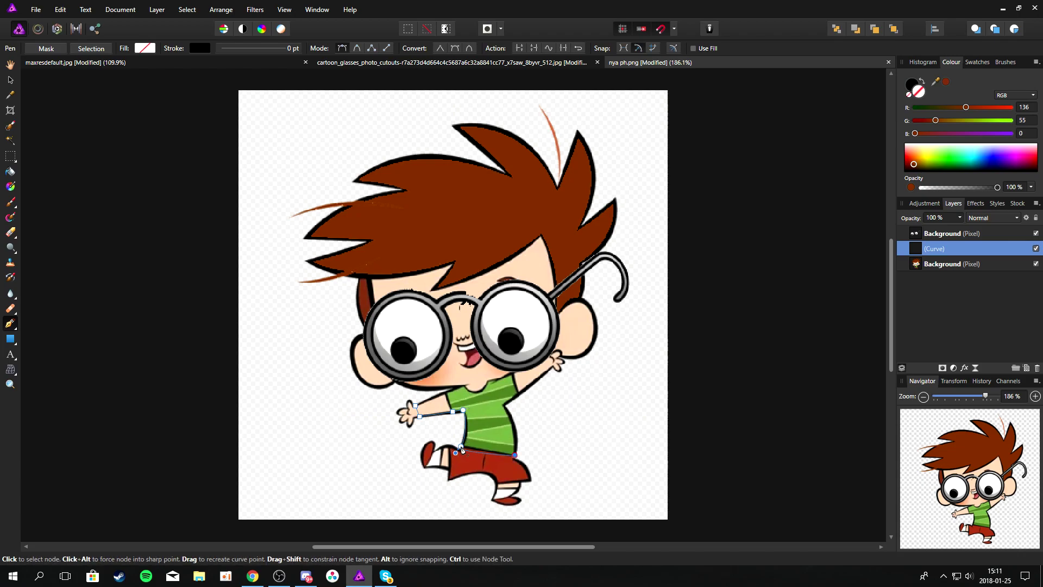
Step: Complete the shirt outline up to the hand and collar and convert it to a selection
left_click_drag(506, 405, 486, 375)
left_click(552, 368)
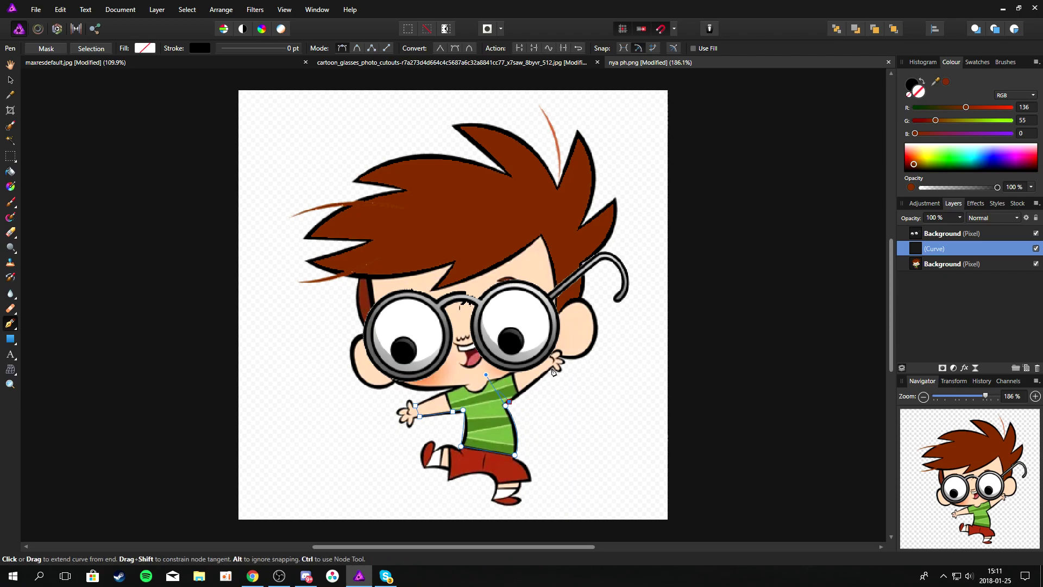
left_click_drag(486, 374, 516, 374)
left_click(515, 371)
left_click(488, 378)
left_click_drag(461, 384, 456, 390)
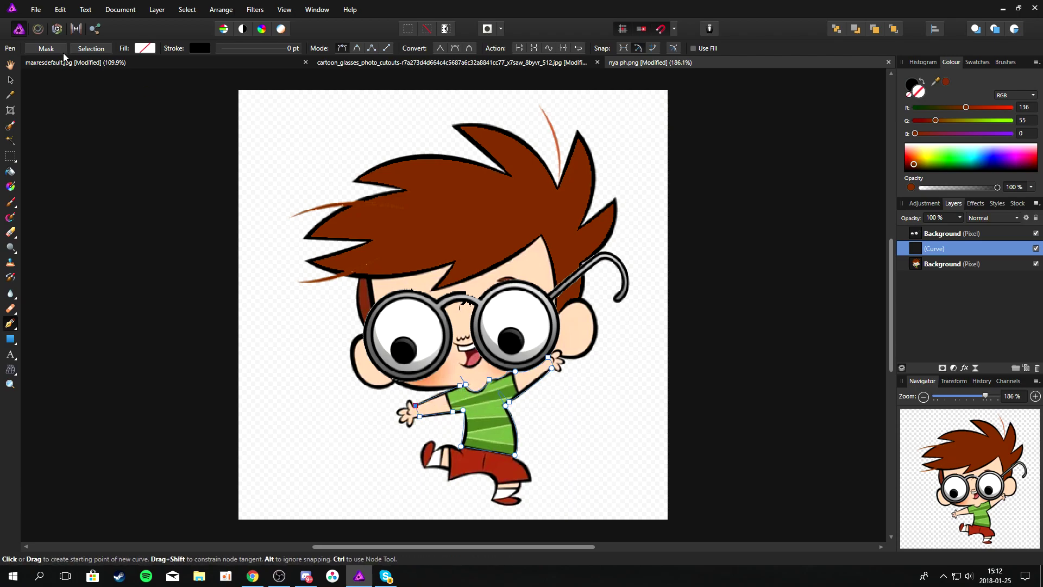
left_click(90, 48)
Step: Flood fill the selected shirt white with raised tolerance, then deselect
key("w")
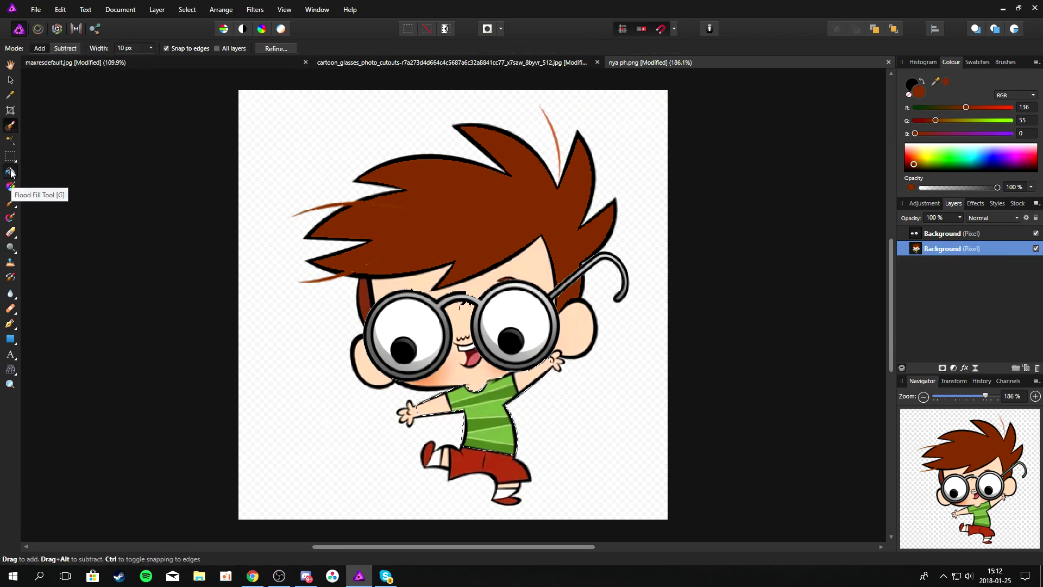
left_click(10, 171)
left_click(507, 443)
left_click_drag(507, 442, 738, 337)
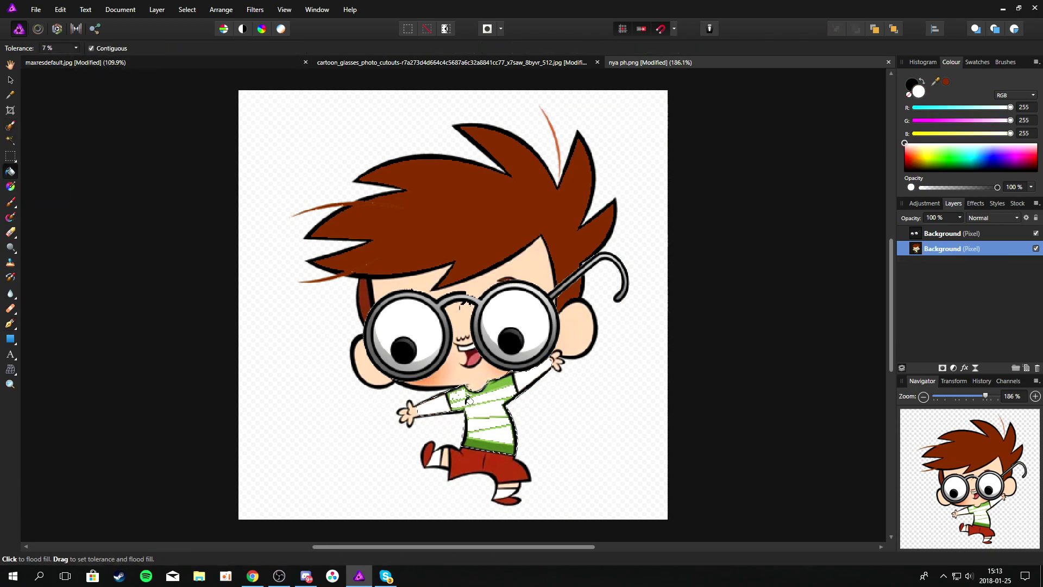
key("ctrl+d")
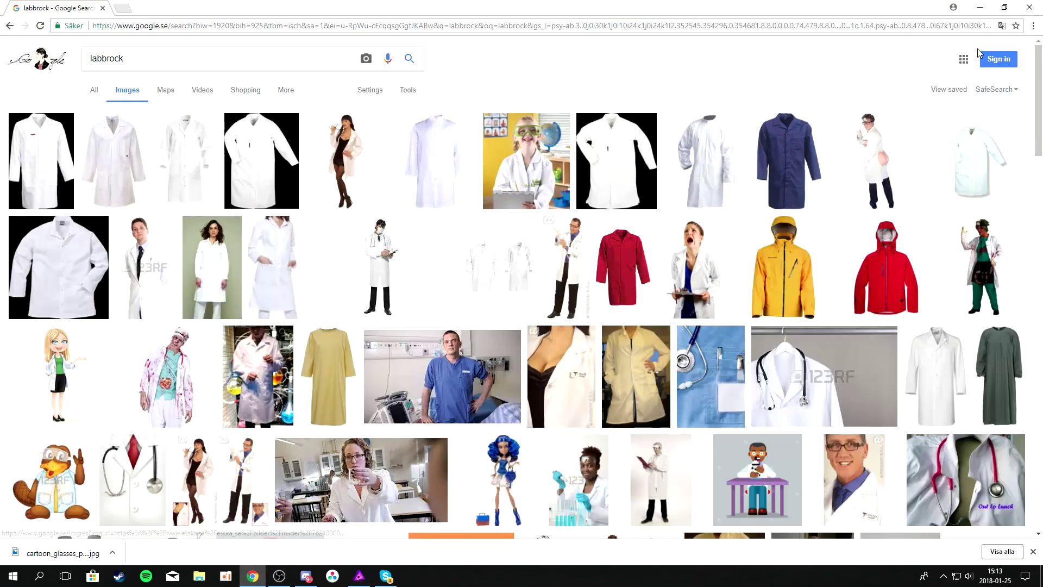
Step: Paint four black buttons down the white coat, undoing a stray dot on the head
key("b")
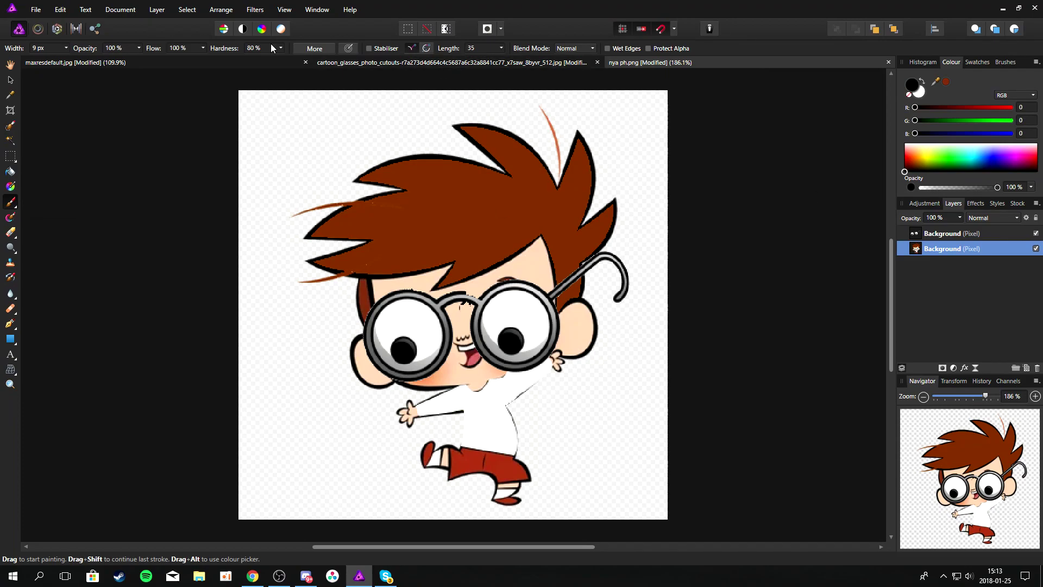
left_click(480, 399)
left_click(484, 413)
left_click(485, 426)
left_click(488, 439)
left_click(564, 255)
key("ctrl+z")
Step: Flood fill the hair and the reddish strip by the cheek dark brown
key("g")
left_click(470, 209)
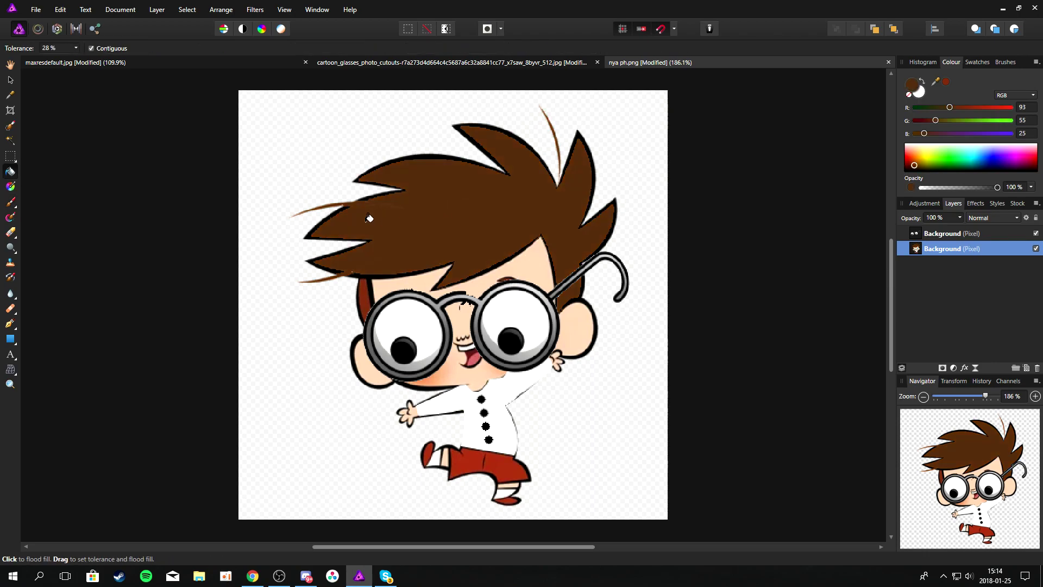
left_click(367, 295)
key("ctrl+z")
key("ctrl+shift+z")
Step: Merge the glasses layer into the boy layer
left_click(967, 233)
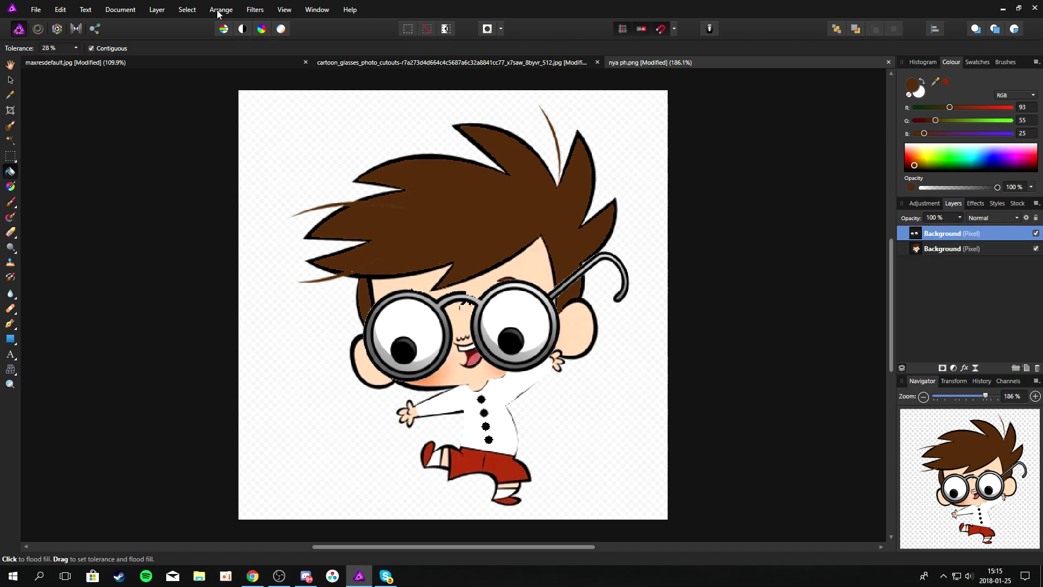
left_click(157, 9)
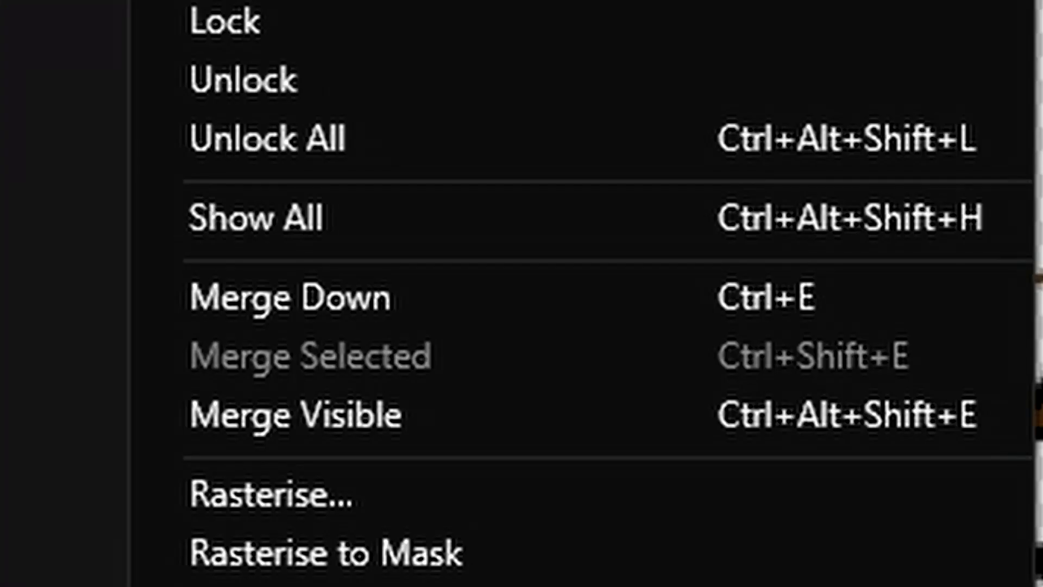
left_click(421, 307)
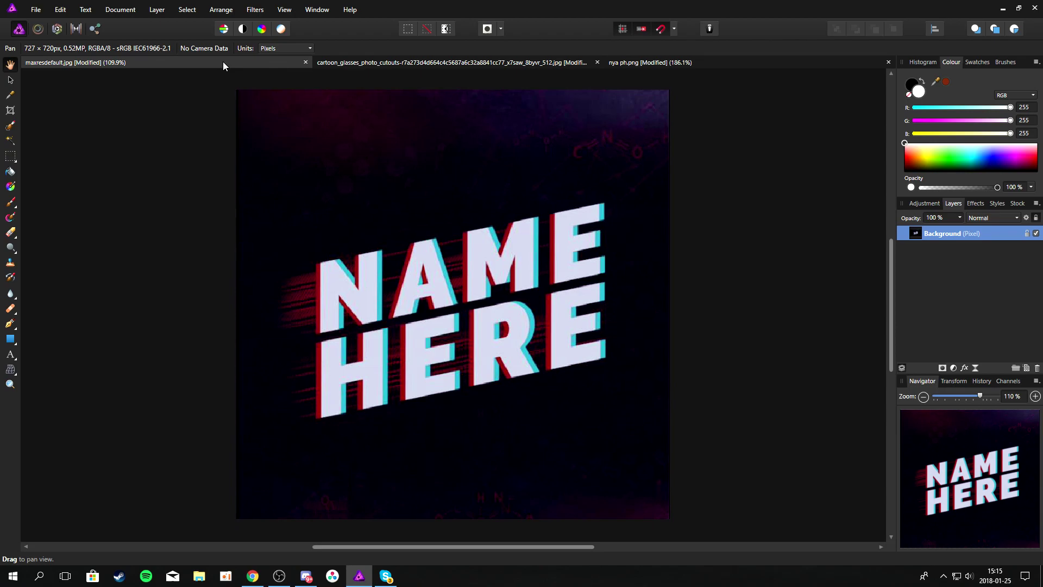
Step: Copy the cut-out boy layer into the thumbnail document as a new top layer
left_click_drag(920, 233, 222, 61)
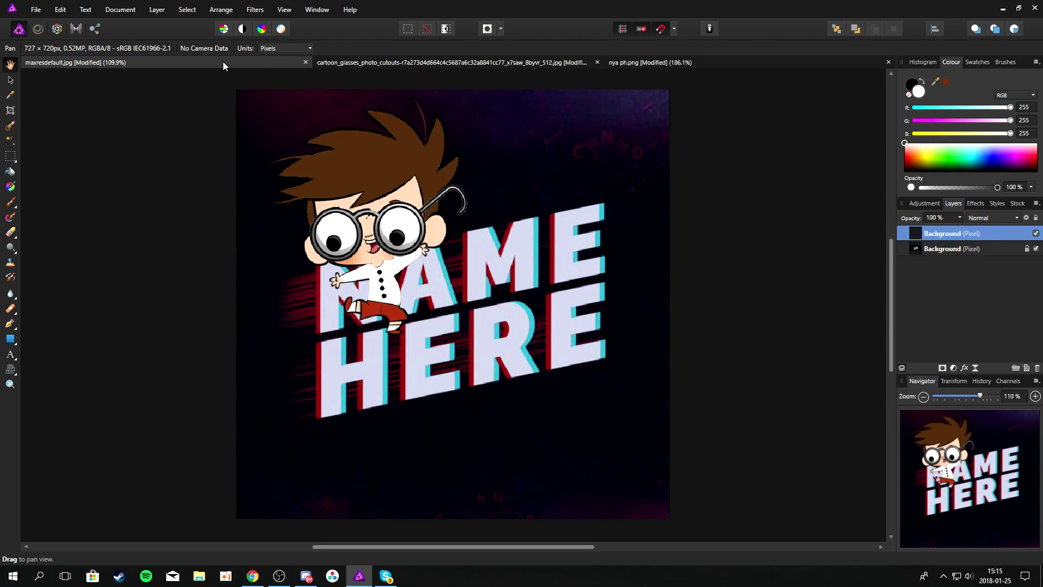
key("v")
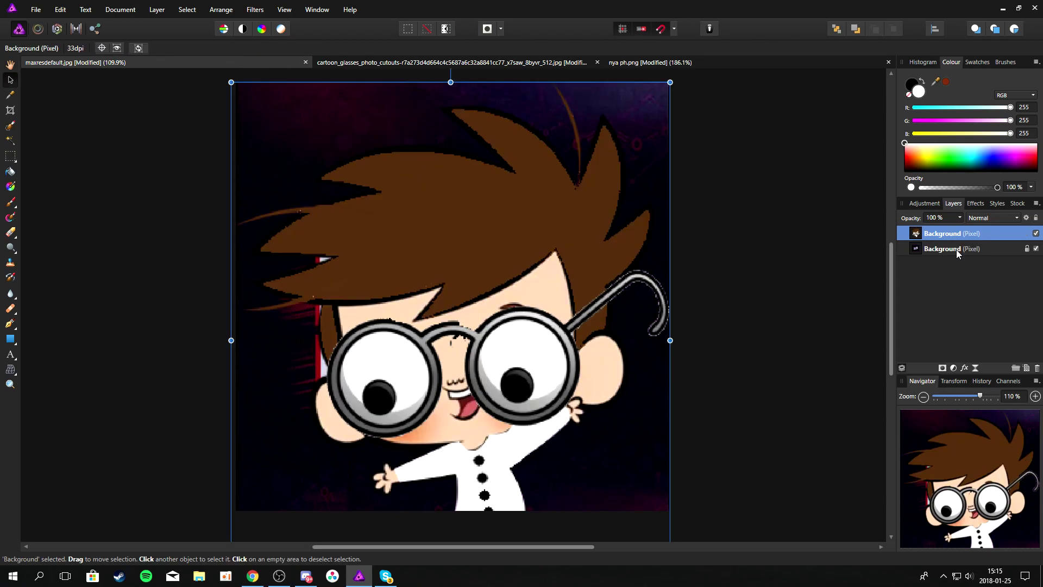
left_click(956, 249)
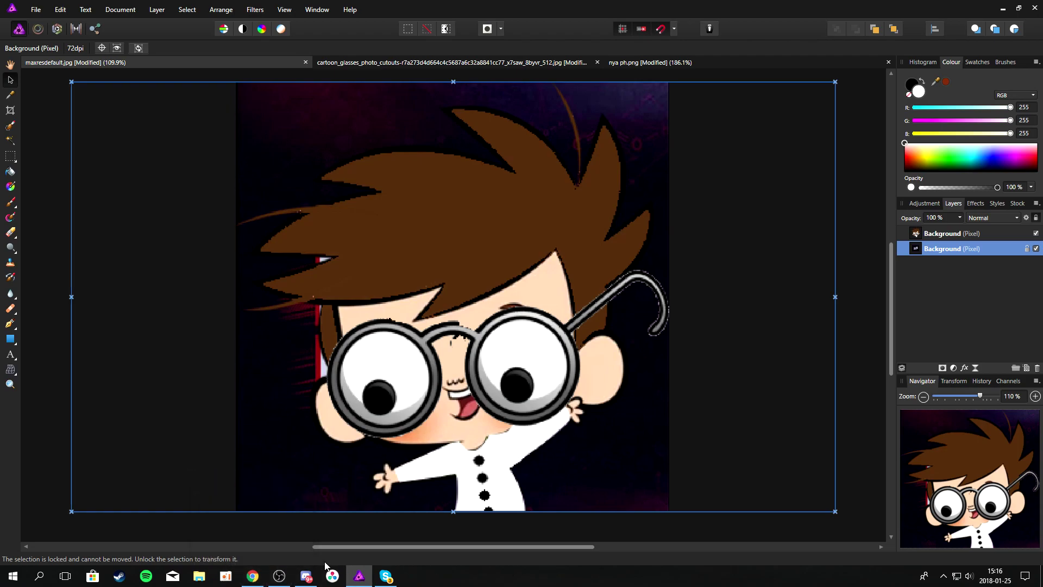
Step: Add a new pixel layer and set the Fill tool to a red radial gradient
left_click(1026, 368)
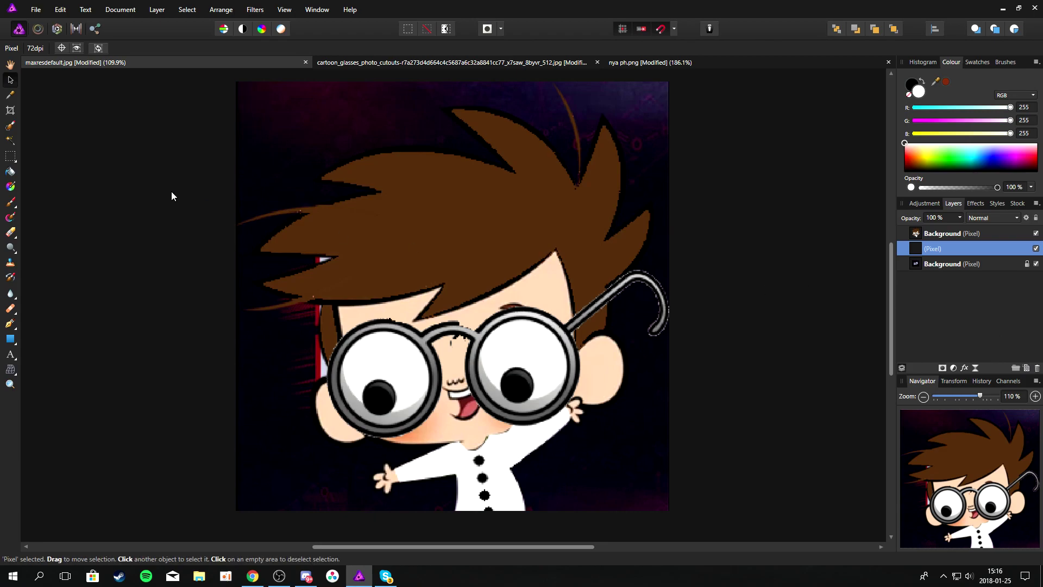
left_click(10, 187)
left_click(140, 48)
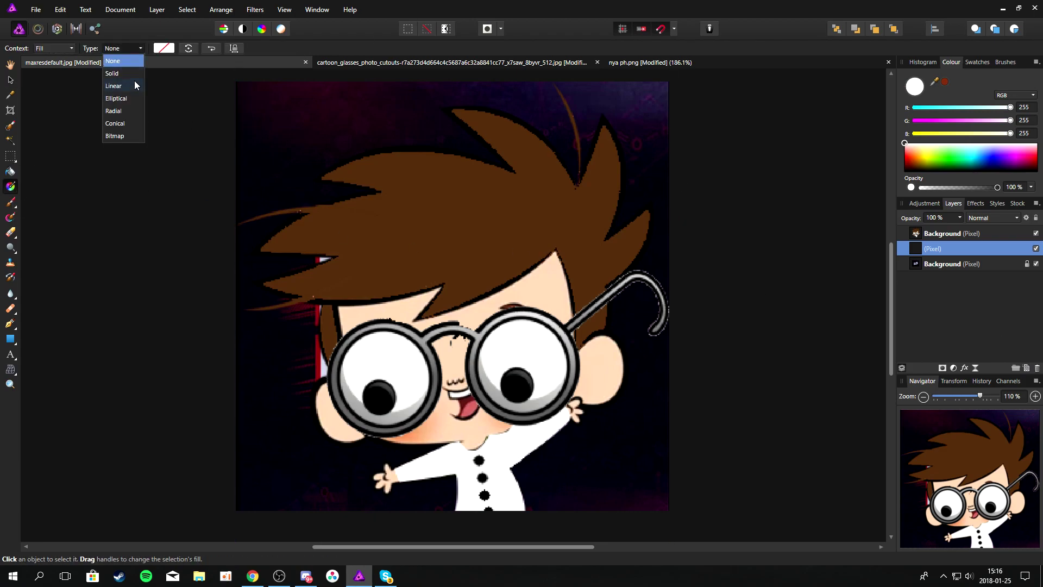
left_click(138, 51)
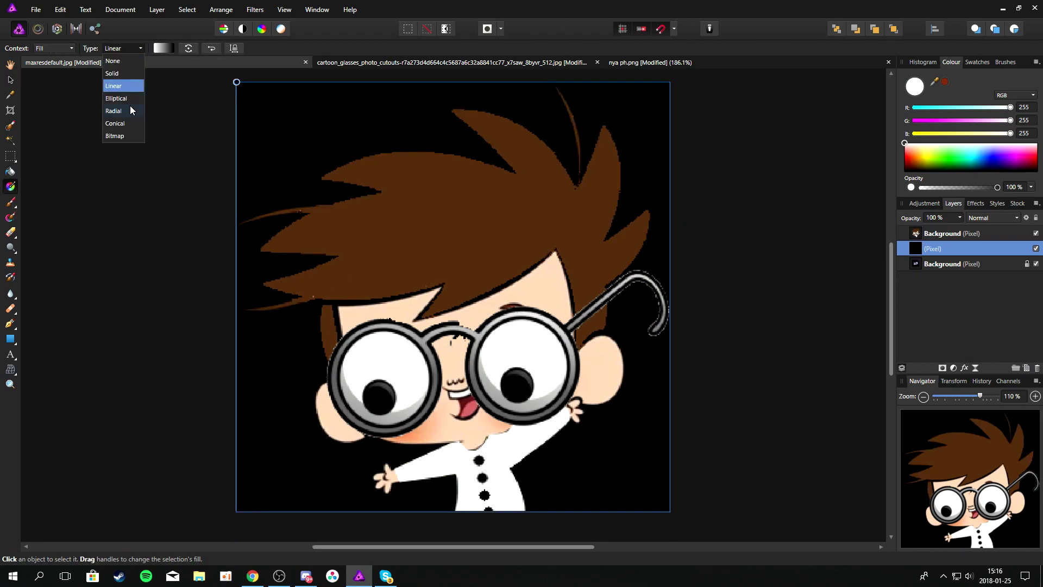
left_click(128, 110)
left_click(164, 48)
left_click(154, 234)
left_click_drag(154, 234, 192, 234)
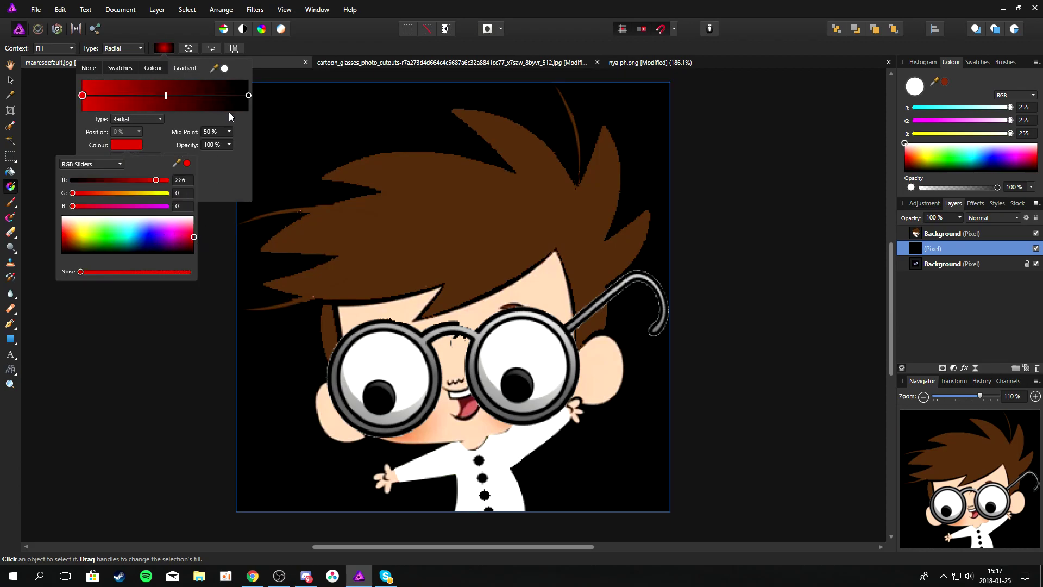
left_click(138, 97)
Step: Draw the red-to-black radial gradient centred on the boy's head, extending past the canvas edges
key("v")
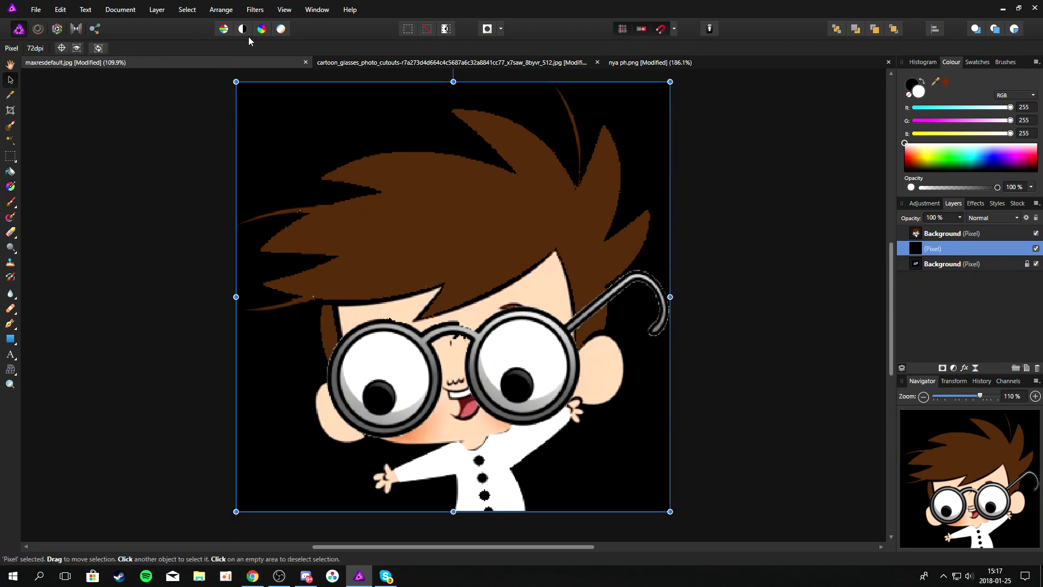
key("g")
left_click_drag(224, 286, 690, 290)
left_click(164, 48)
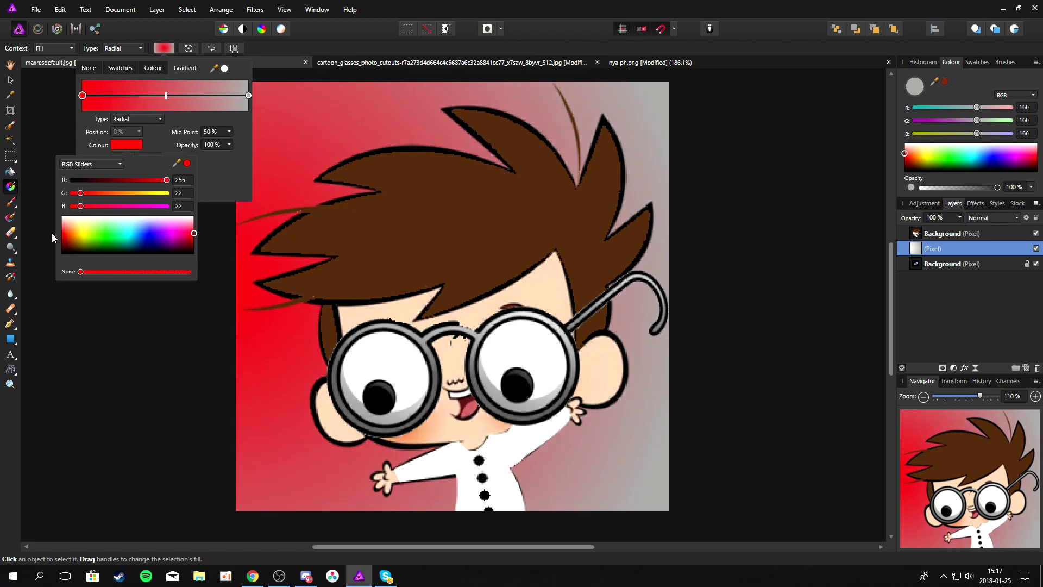
left_click_drag(222, 305, 676, 296)
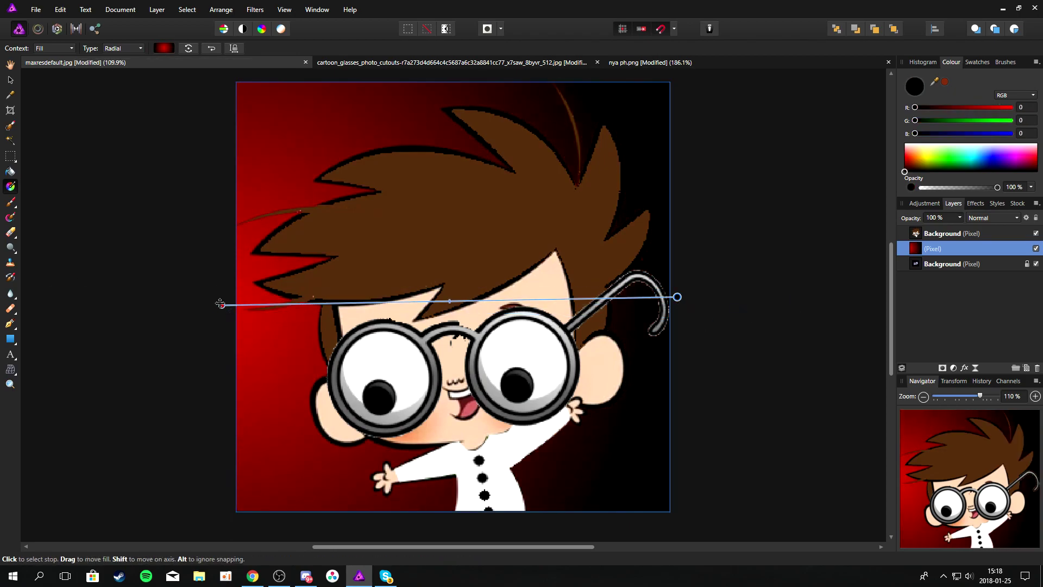
left_click_drag(589, 299, 826, 295)
left_click_drag(671, 293, 648, 294)
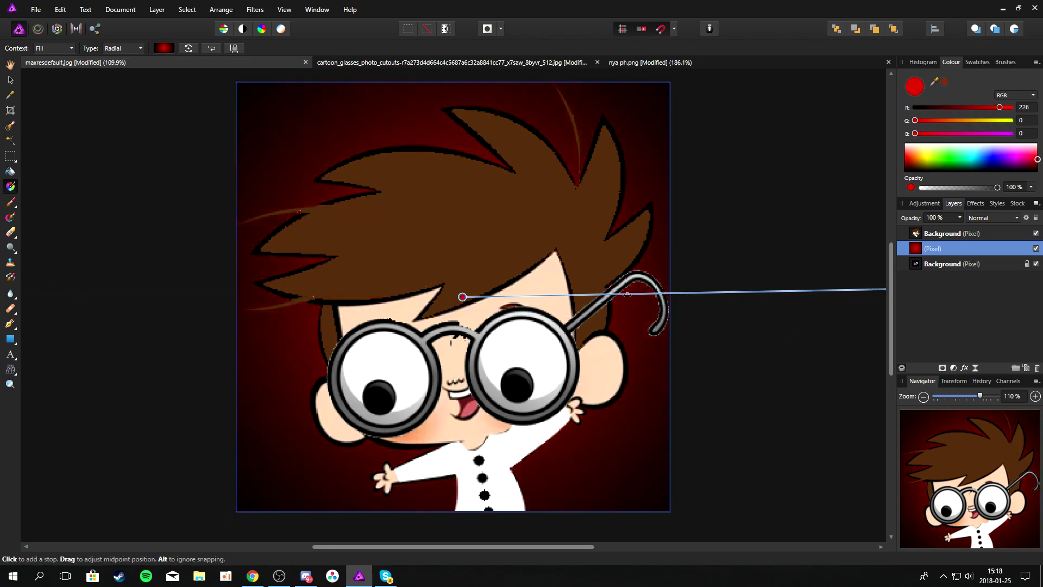
left_click(738, 368)
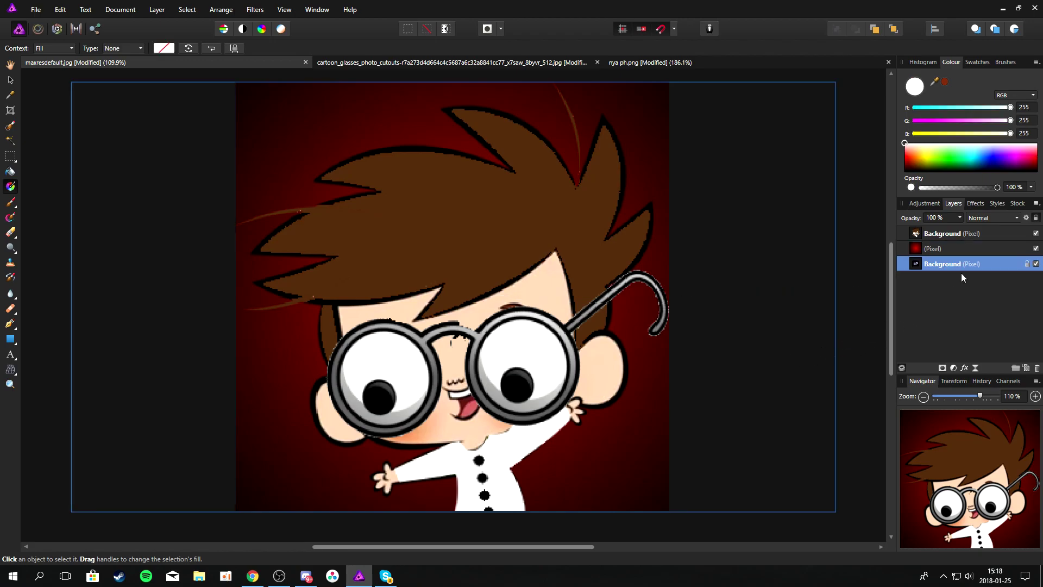
Step: Add a Levels adjustment to the boy with black level 13% and white level 92%
left_click(955, 238)
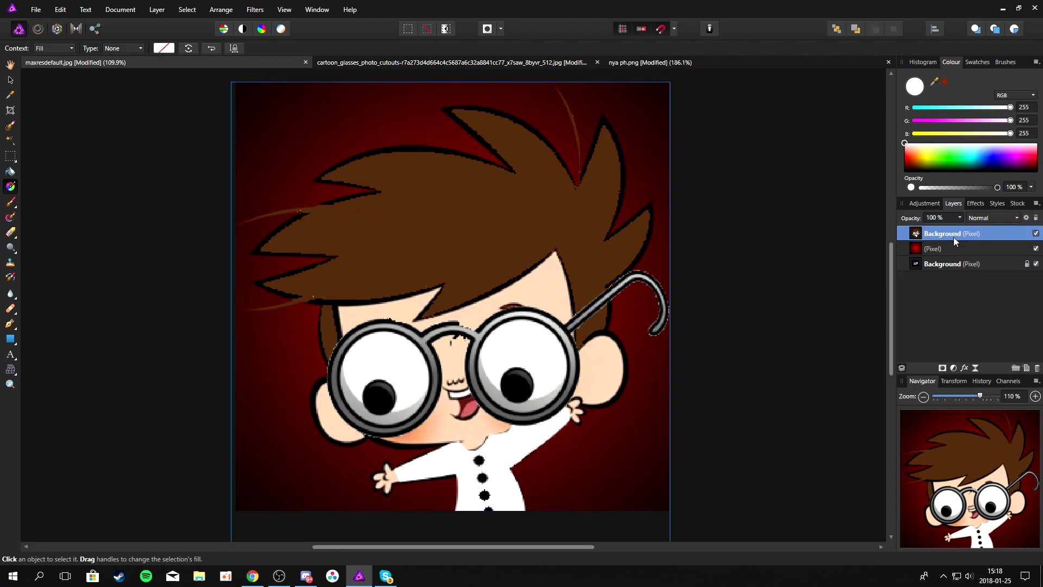
left_click(953, 367)
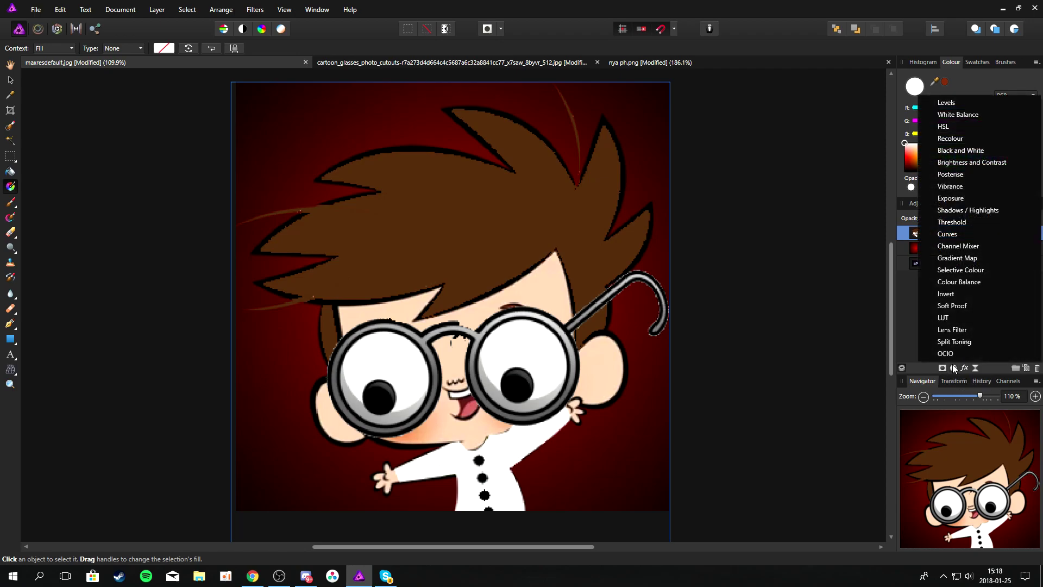
left_click(946, 102)
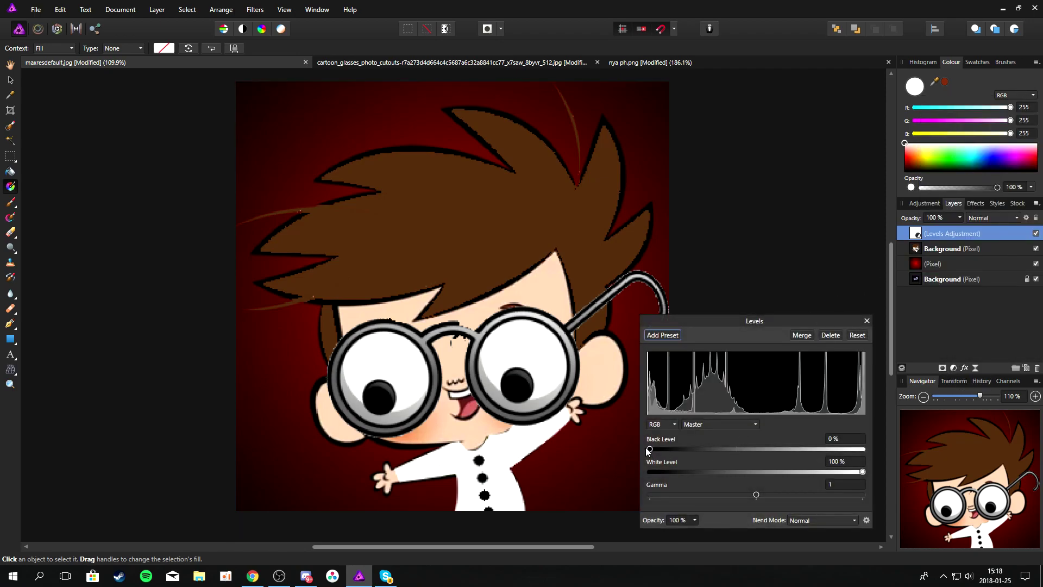
left_click_drag(649, 449, 678, 449)
left_click_drag(863, 472, 845, 472)
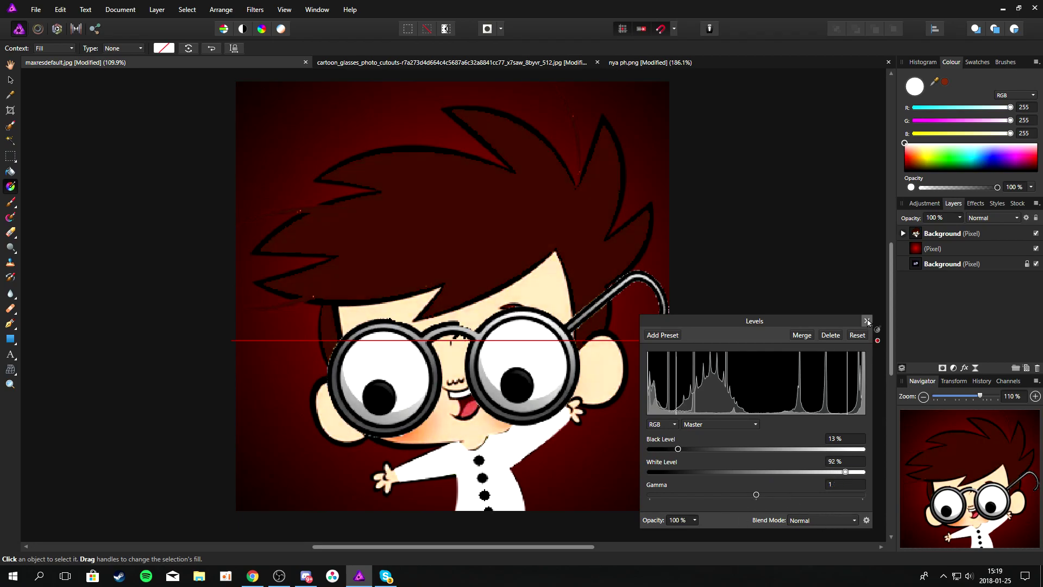
left_click(868, 322)
key("ctrl+u")
left_click_drag(717, 435, 752, 434)
Step: Add a Curves adjustment pulling the midpoint down to darken the boy
left_click(830, 380)
key("ctrl+m")
mouse_move(791, 347)
left_mouse_down()
mouse_move(791, 383)
mouse_move(757, 396)
mouse_move(773, 354)
left_mouse_up()
left_click(867, 252)
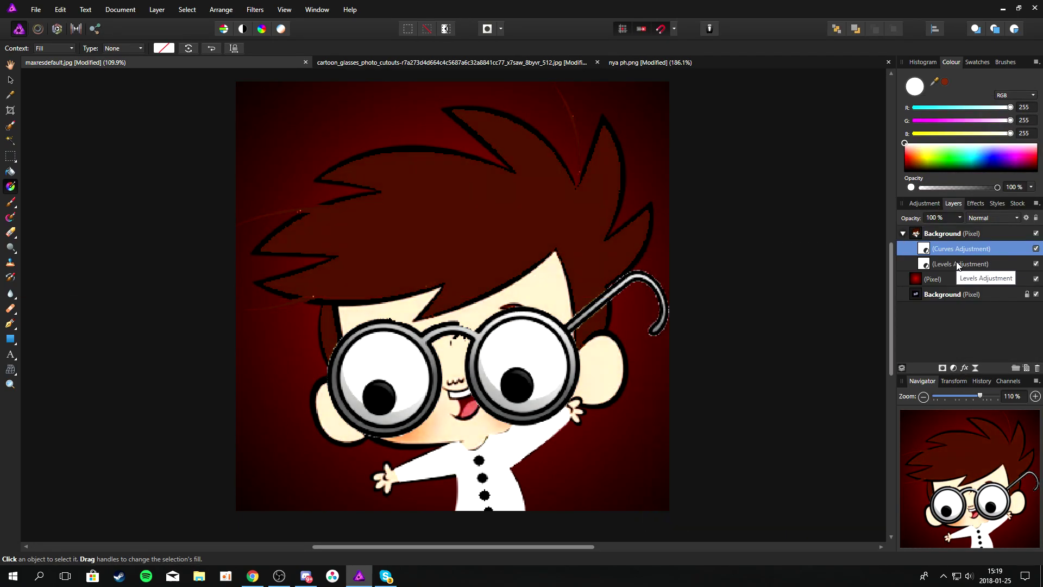
Step: Enable an Inner Shadow layer effect on the boy
left_click(964, 368)
left_click(731, 177)
mouse_move(891, 209)
left_mouse_down()
mouse_move(873, 210)
mouse_move(982, 195)
left_mouse_up()
left_click(731, 192)
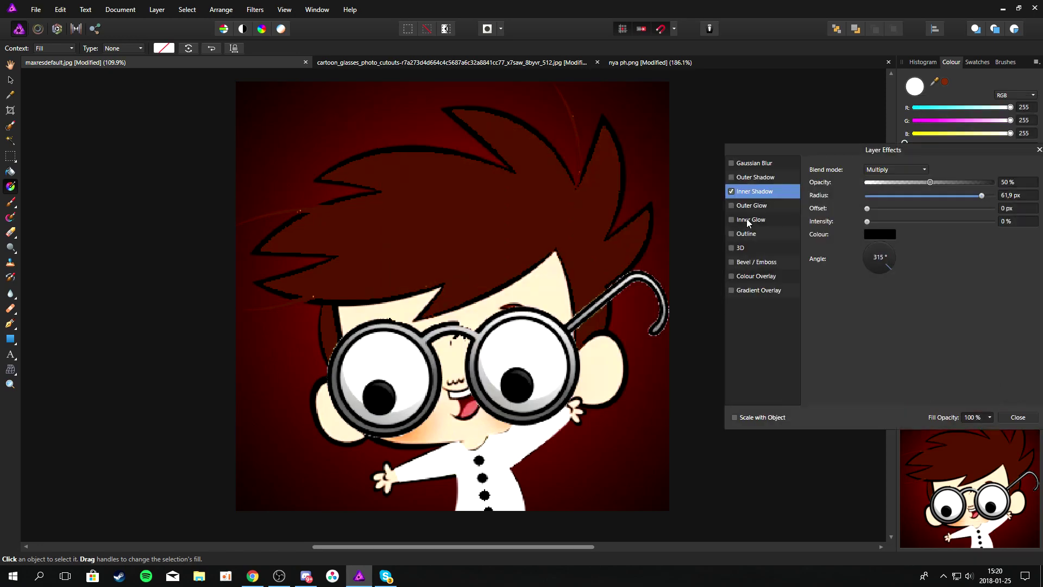
left_click(1018, 417)
Step: Add a Brightness / Contrast adjustment with contrast -42%
left_click(954, 368)
left_click(950, 170)
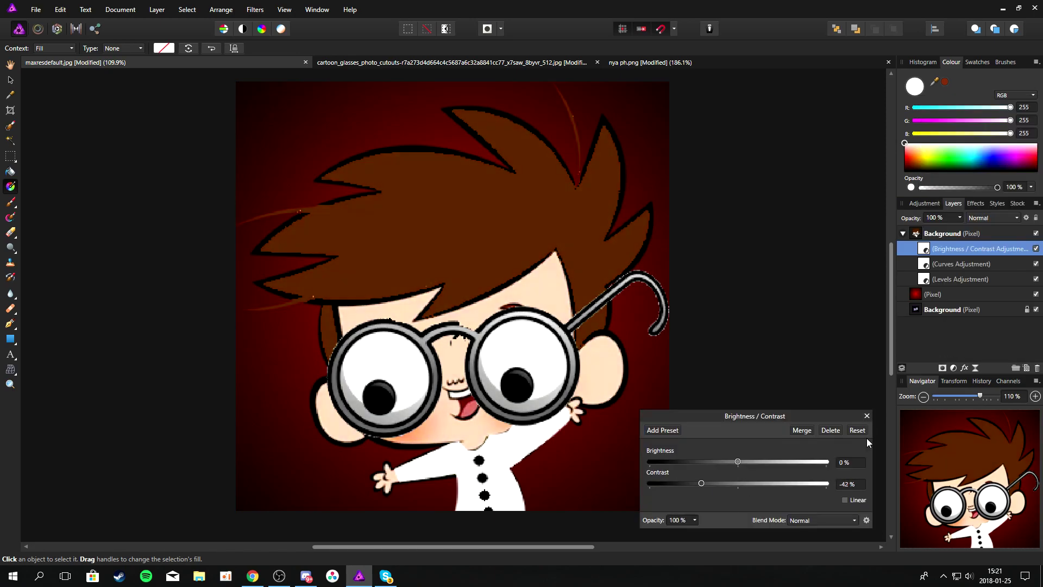
left_click(866, 416)
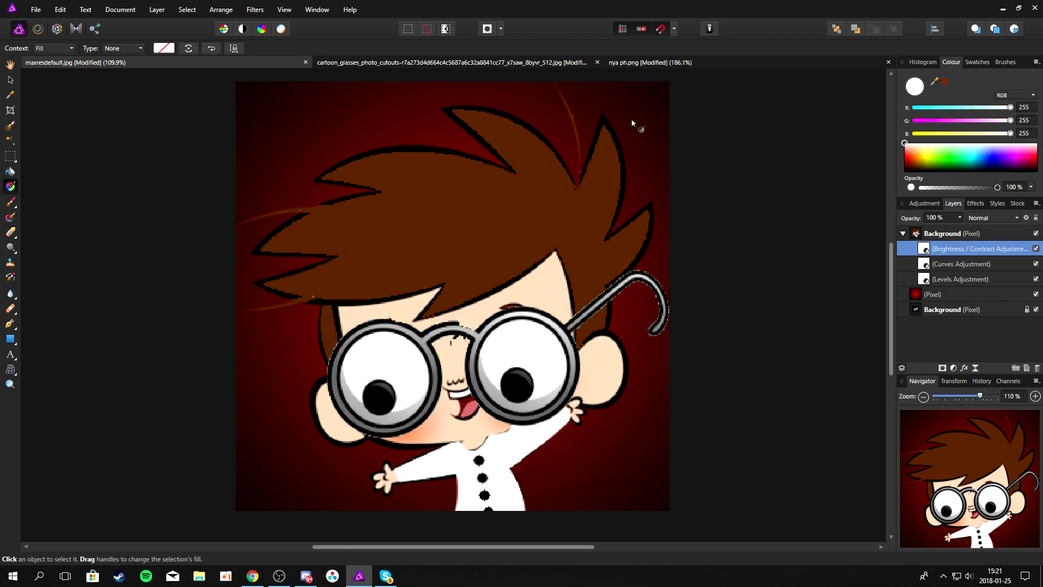
Step: Save the project as an Affinity Photo file
left_click(38, 11)
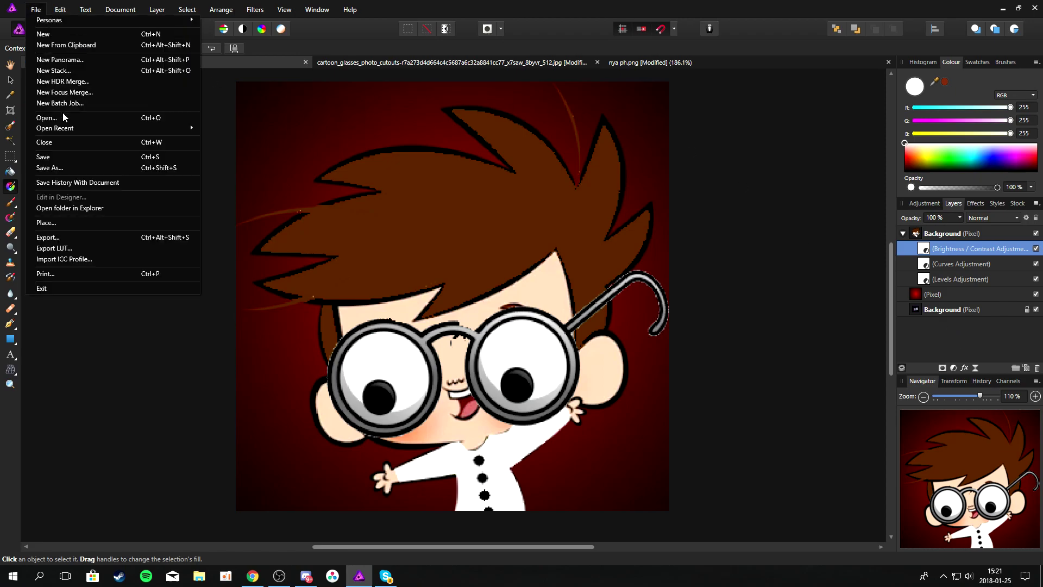
left_click(71, 166)
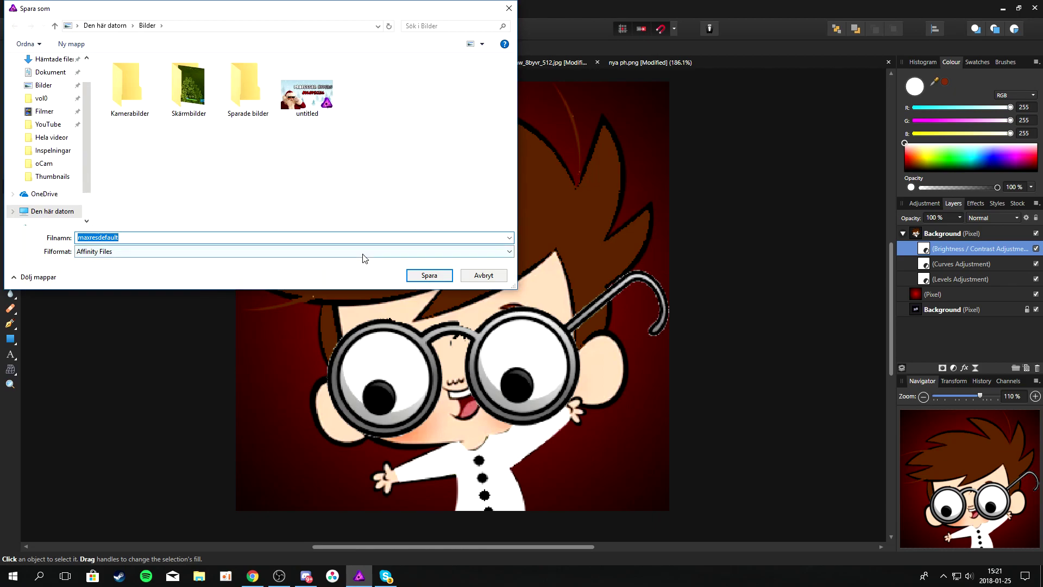
left_click(363, 257)
left_click(361, 256)
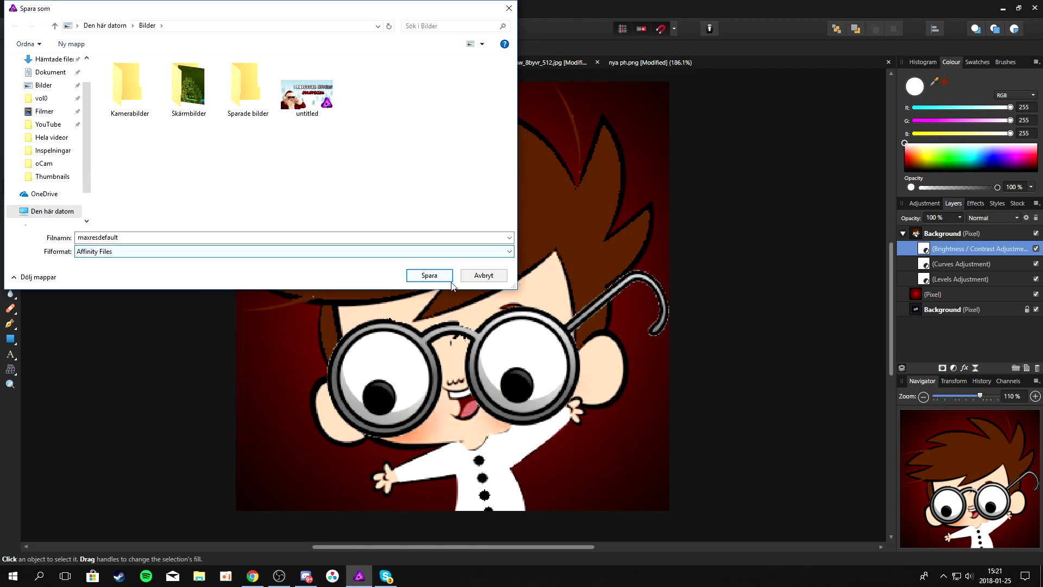
left_click(452, 281)
Step: Export the picture as a PNG named 'nya ph färdig'
left_click(35, 9)
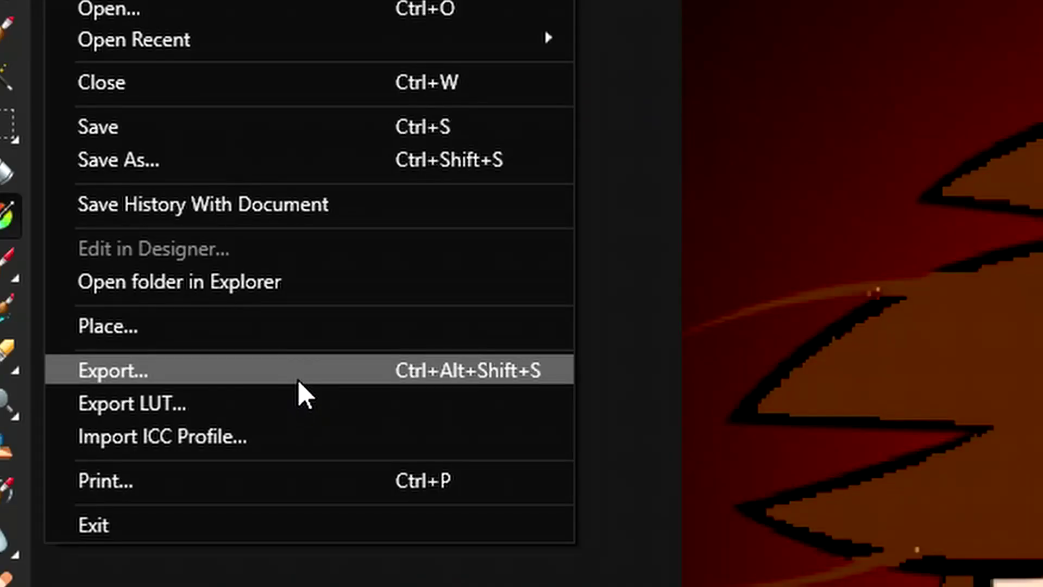
left_click(297, 379)
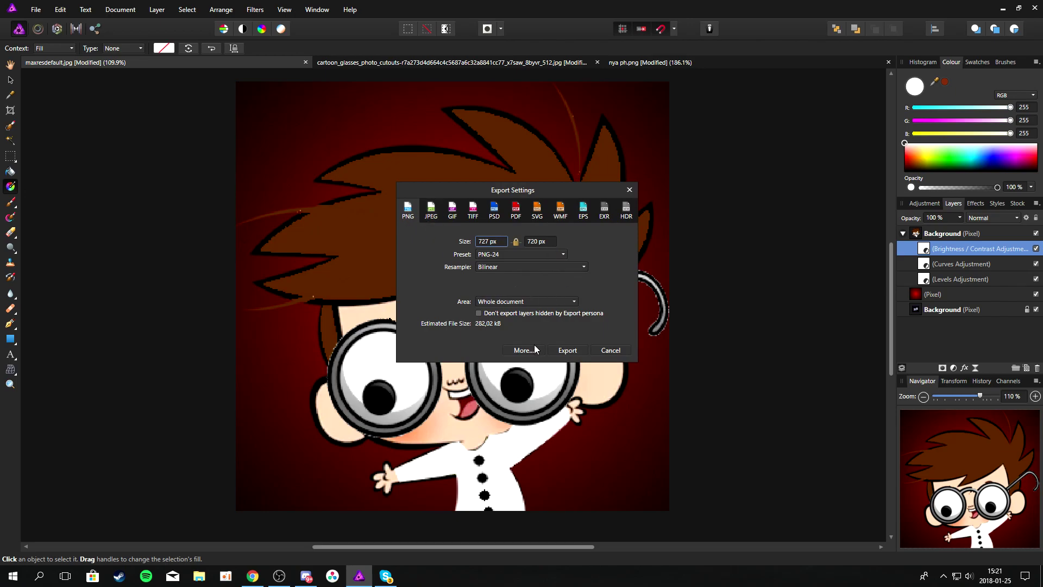
left_click(567, 350)
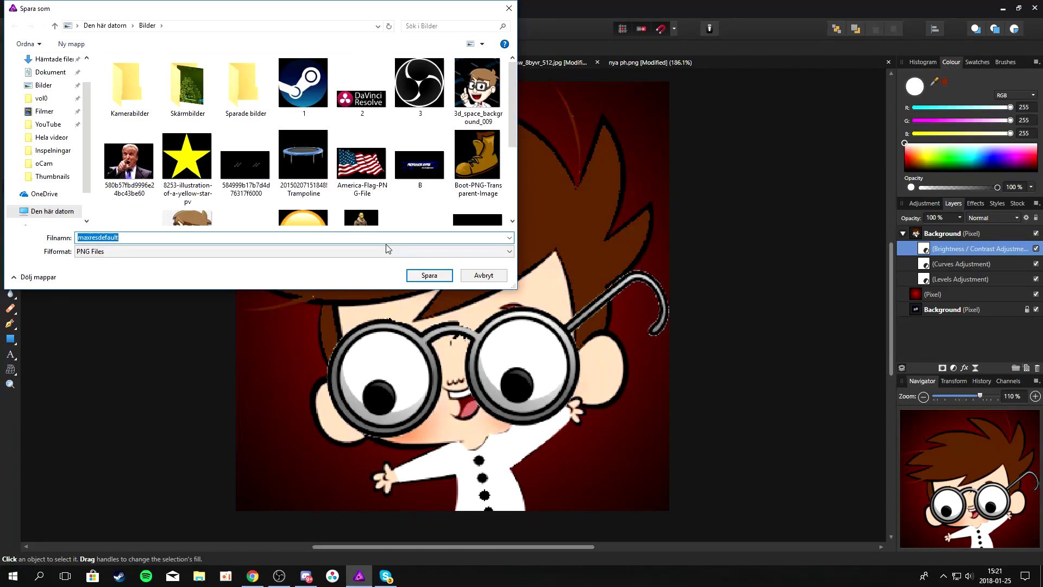
type("n")
type("ya ")
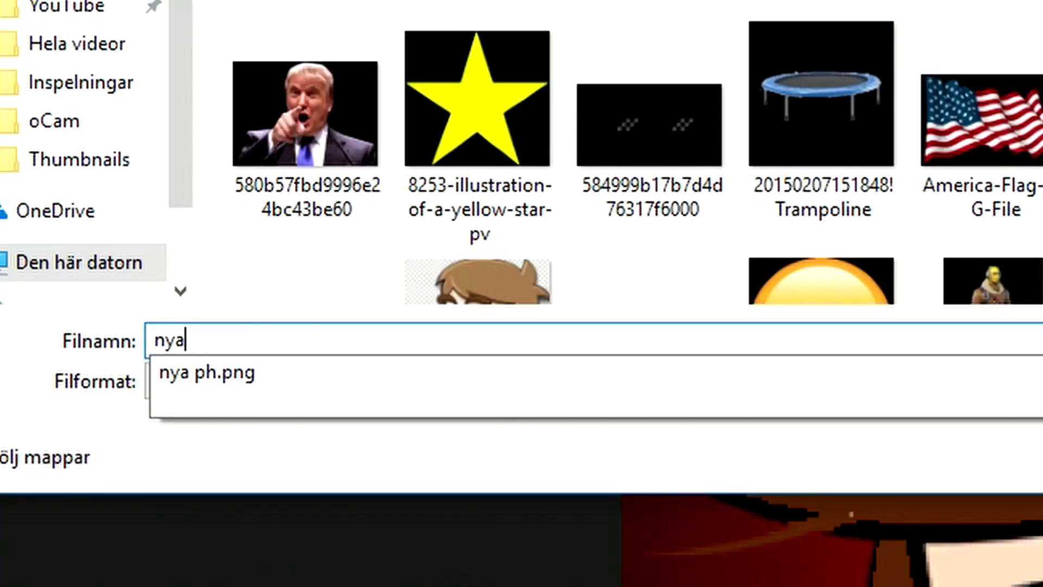
type("ph f")
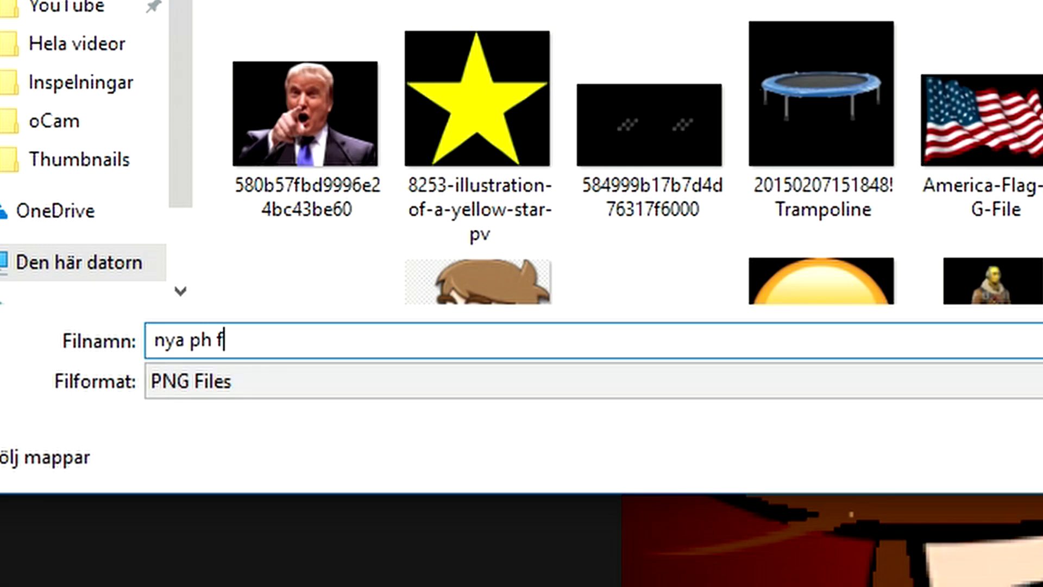
type("ärdu")
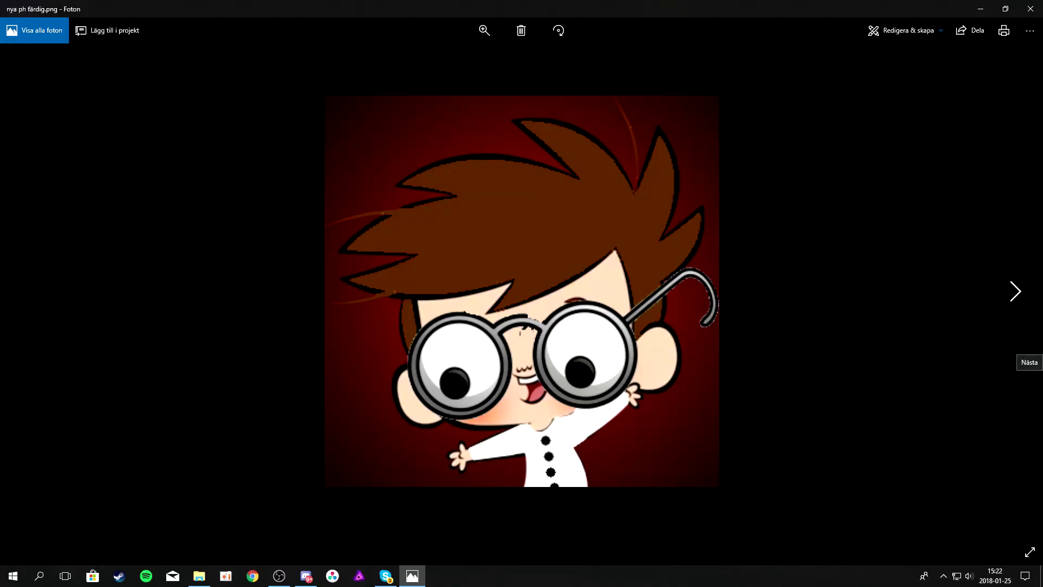